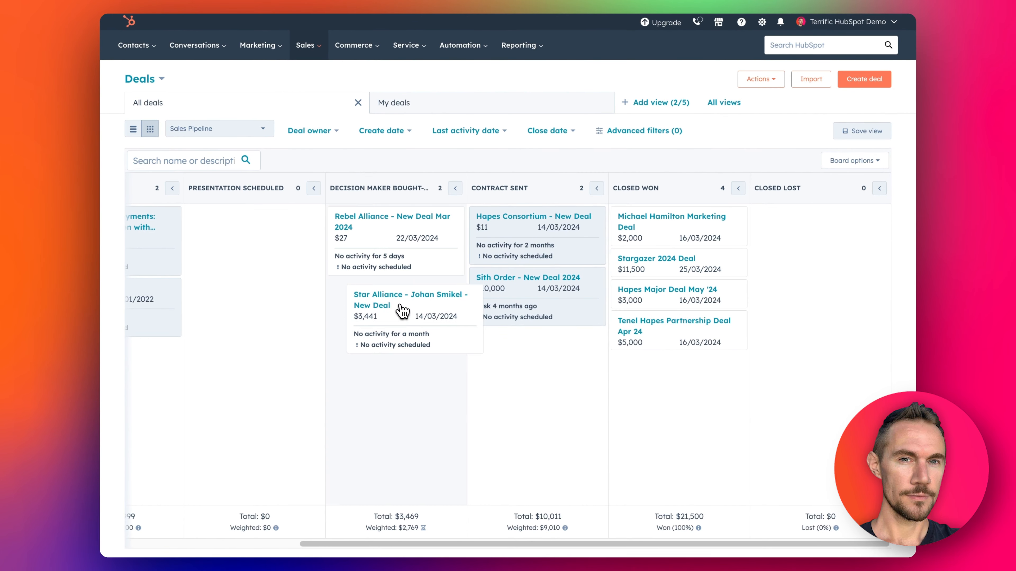
- Move the Star Alliance deal into the Decision Maker Bought-In stage and look over the earlier pipeline stages
left_click_drag(403, 310, 371, 228)
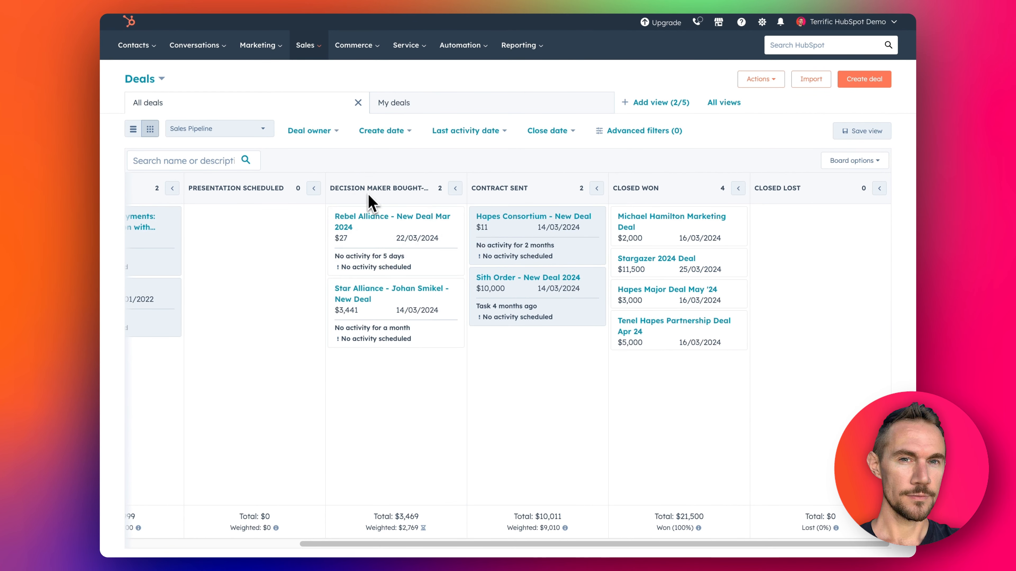
scroll(252, 268, "left", 2)
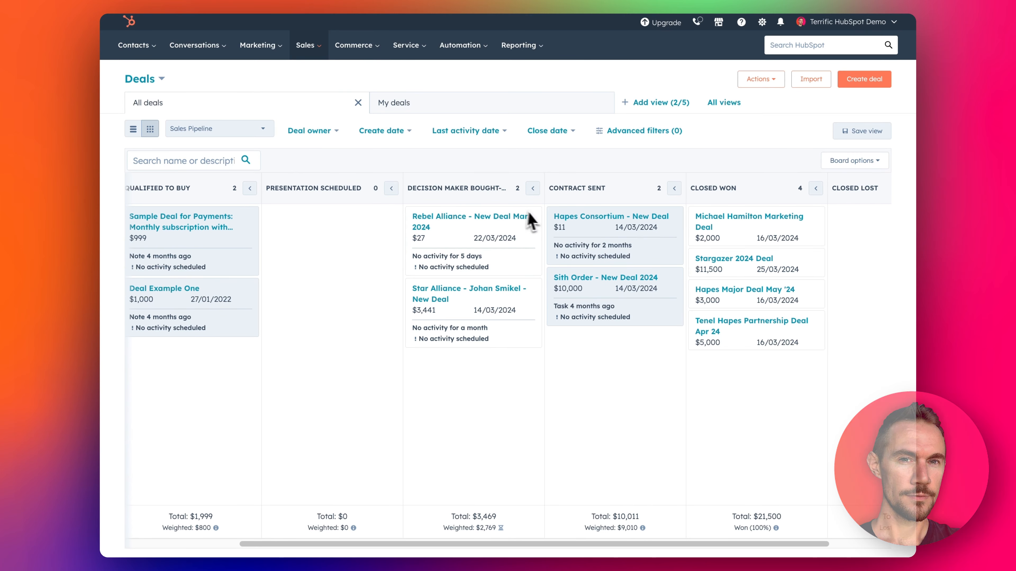
scroll(332, 264, "left", 2)
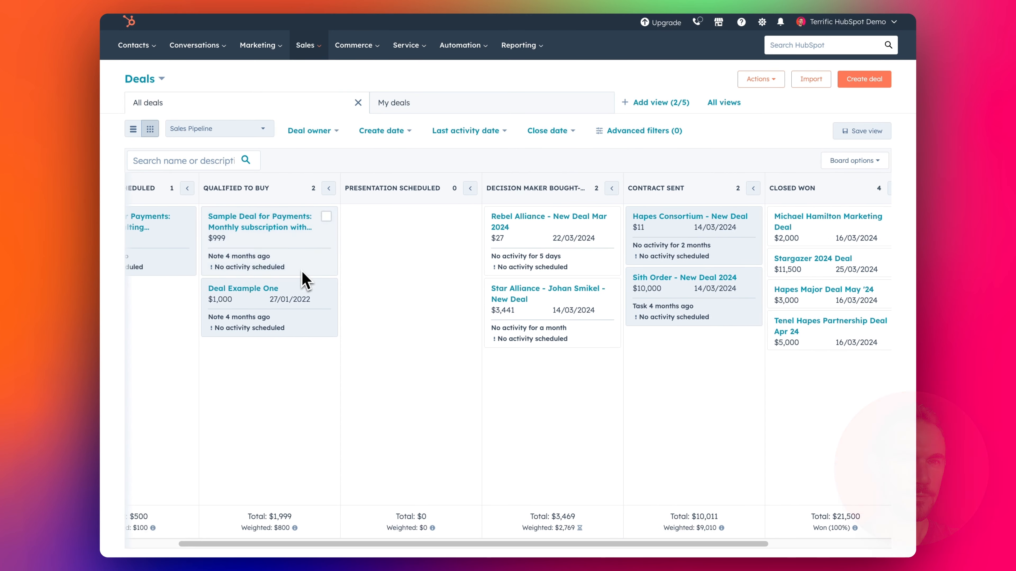
left_click_drag(233, 258, 256, 236)
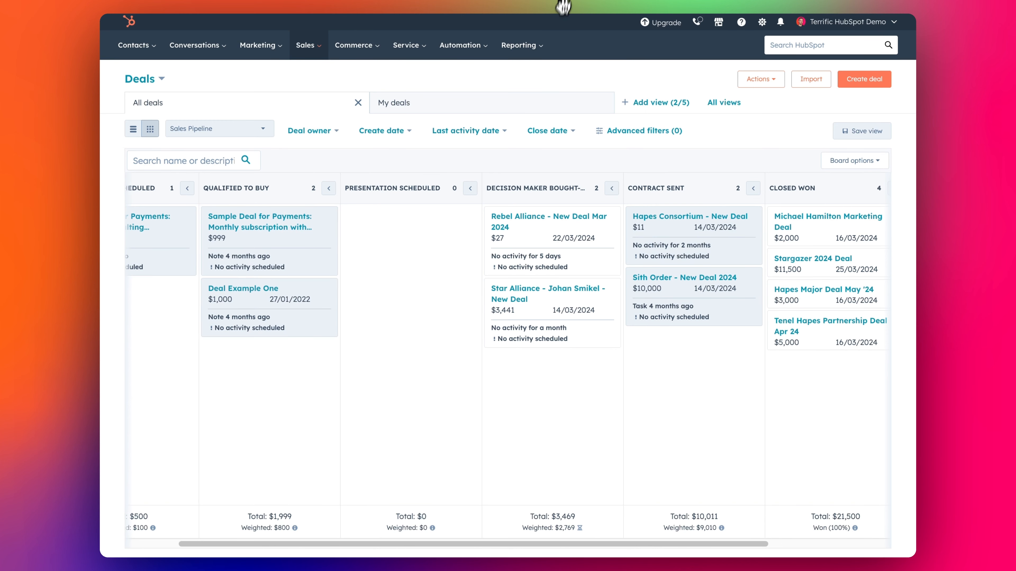
- View the documents list in PandaDoc, and switch to the Zapier workflow that generates PandaDoc documents from HubSpot deals
left_click(572, 0)
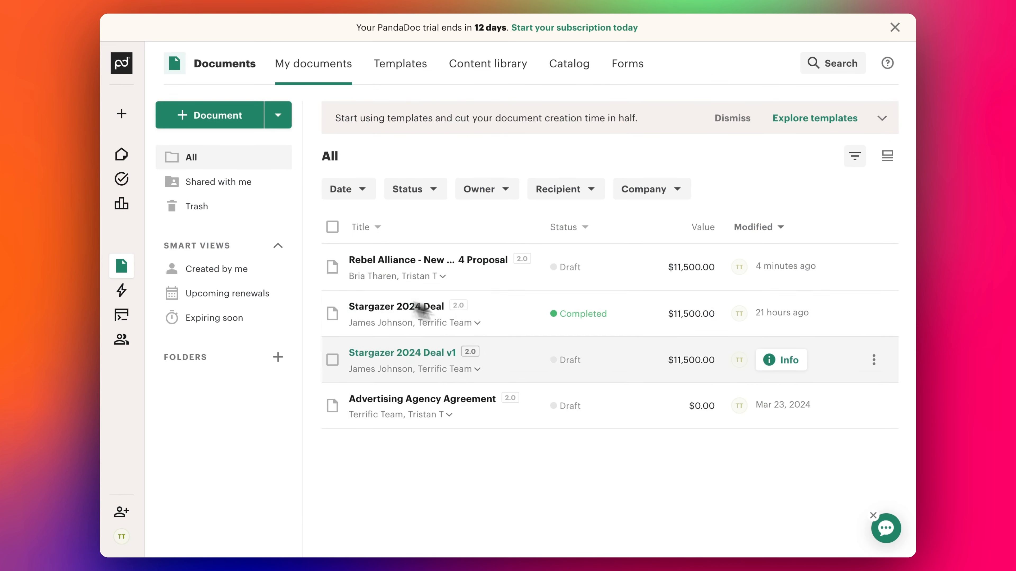
left_click(425, 1)
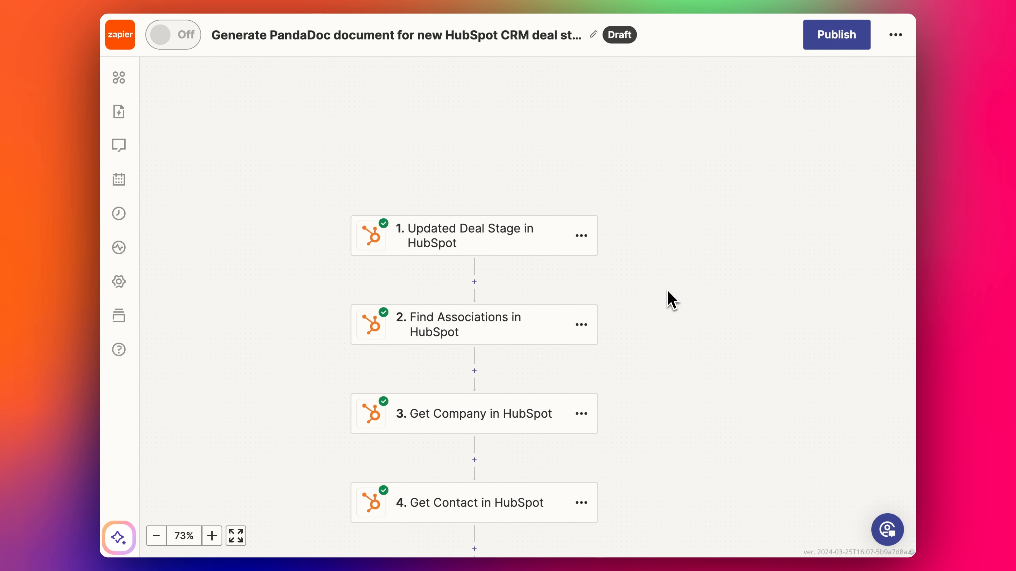
scroll(660, 356, "down", 2)
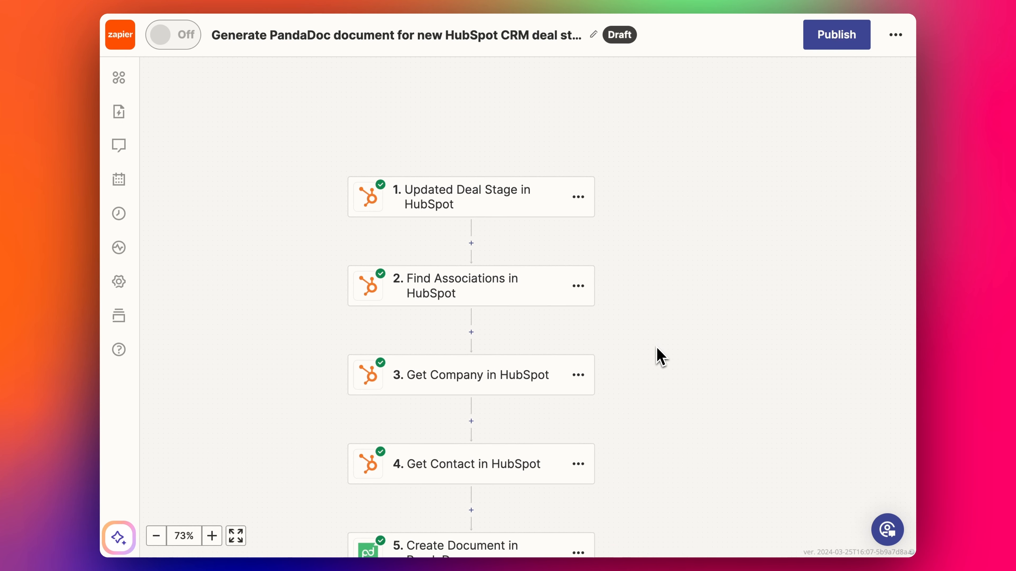
- Review the Updated Deal Stage trigger's account, pipeline, deal stage and properties, and continue with the Deal A test record
left_click(491, 214)
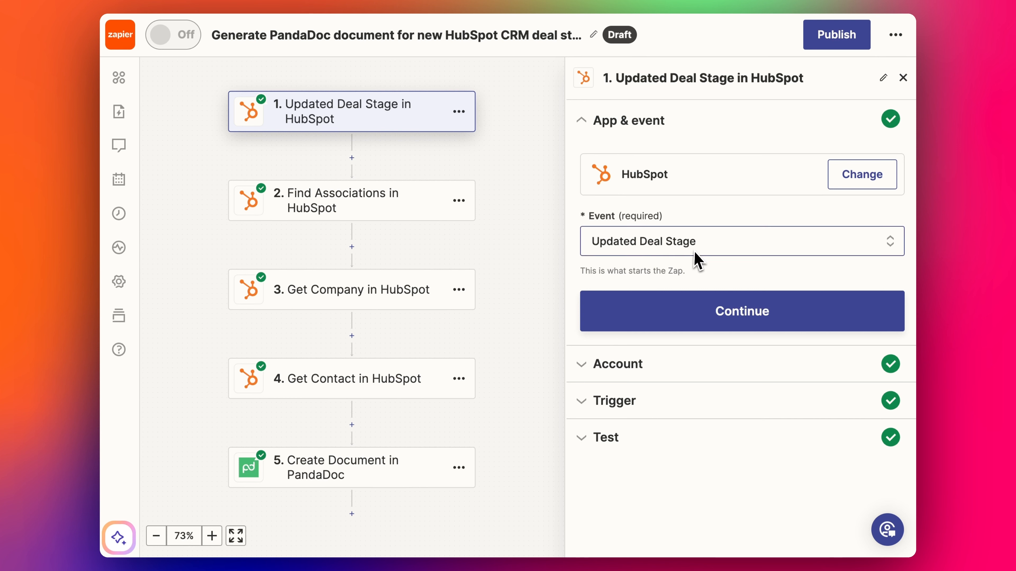
left_click(643, 376)
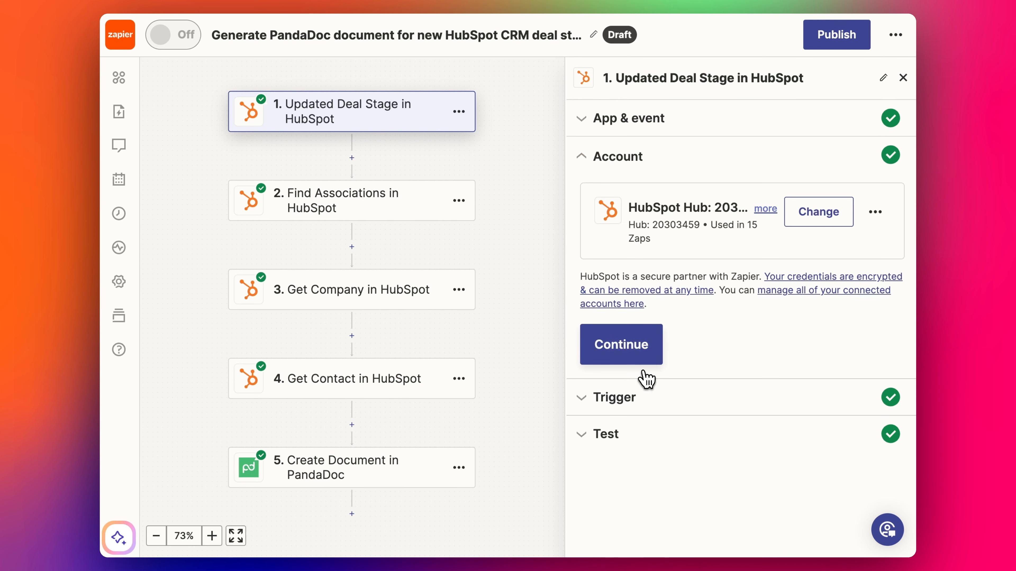
left_click(645, 377)
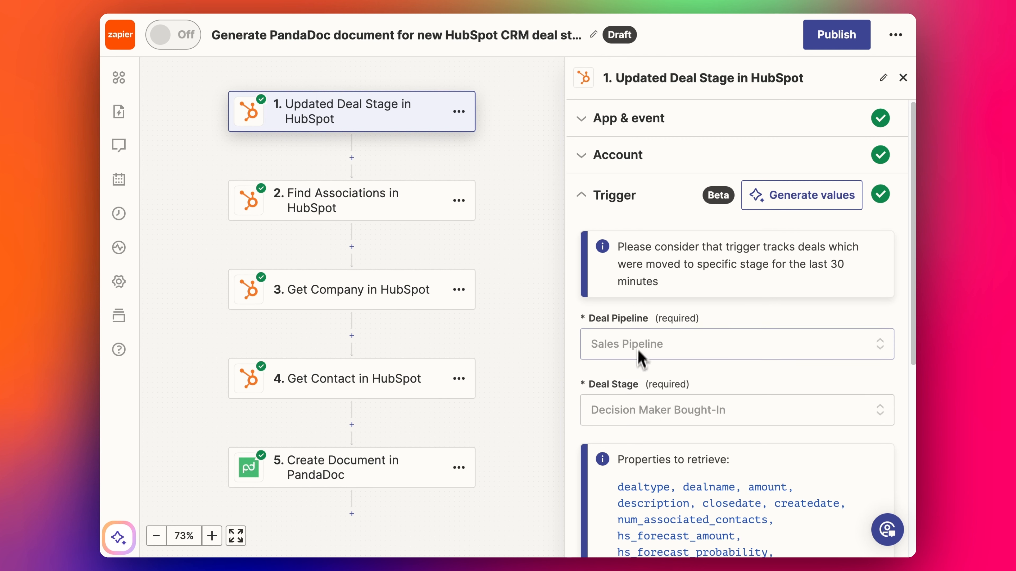
scroll(642, 347, "down", 2)
scroll(622, 320, "down", 2)
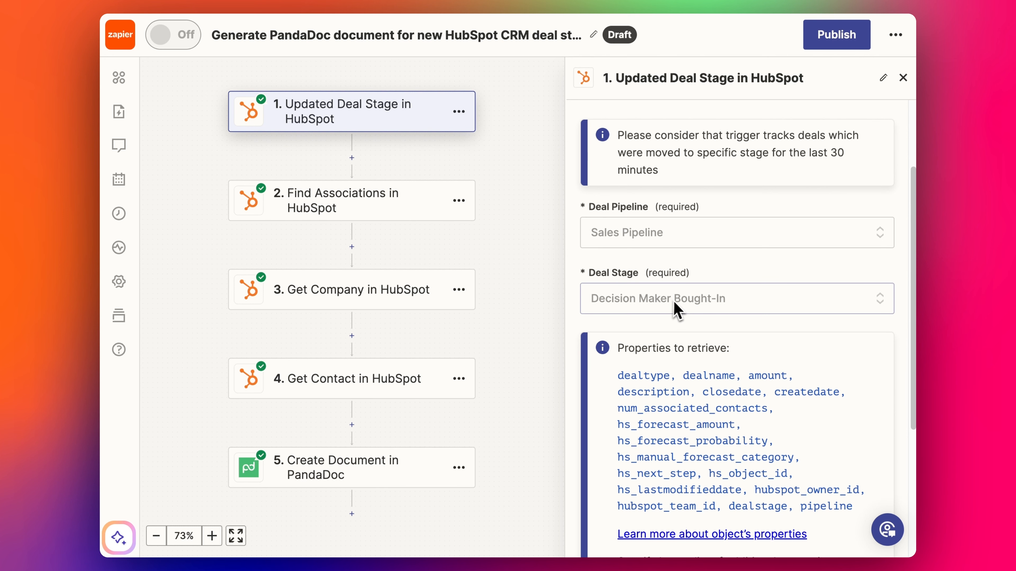
scroll(673, 301, "down", 3)
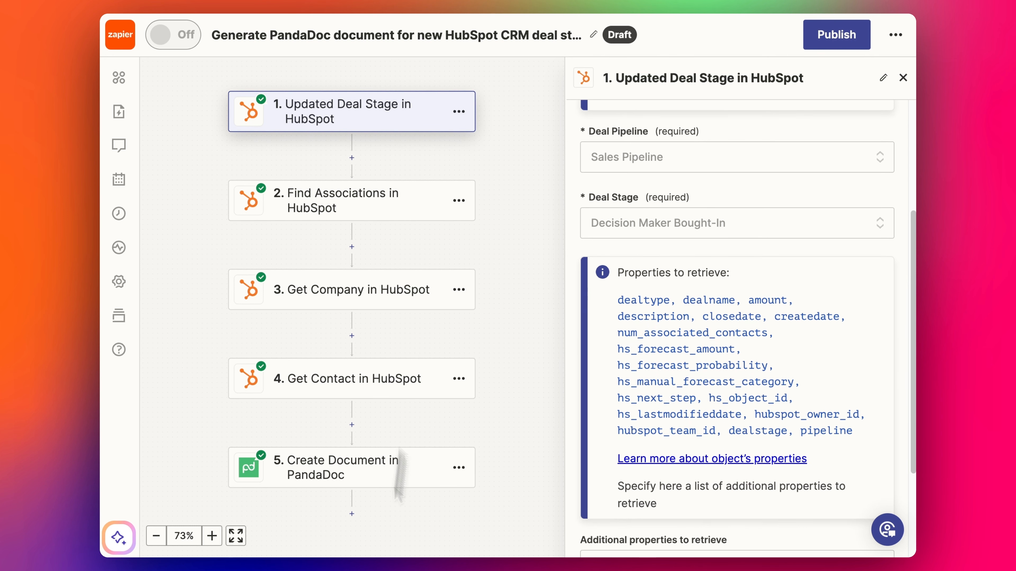
scroll(768, 393, "down", 4)
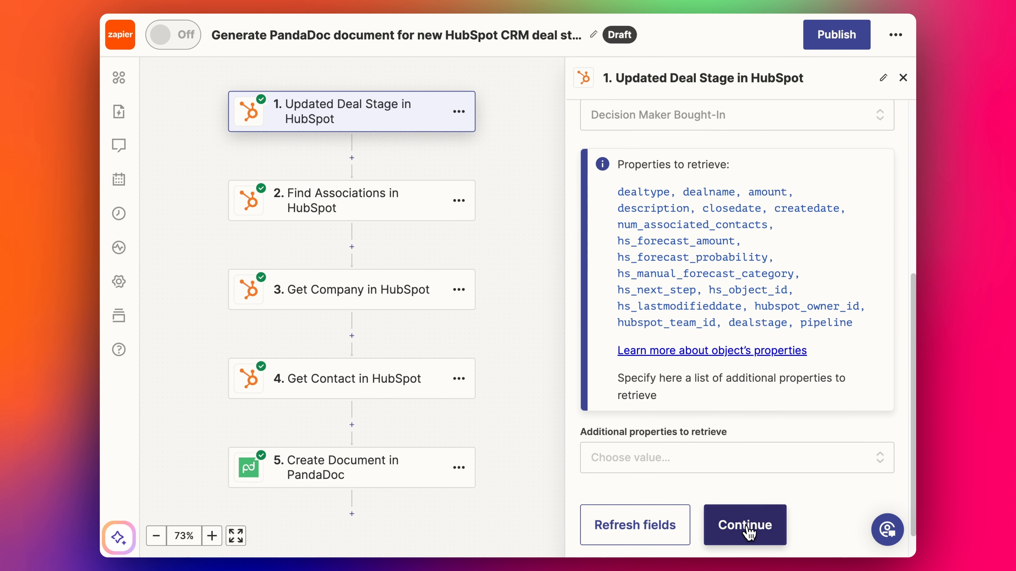
left_click(732, 526)
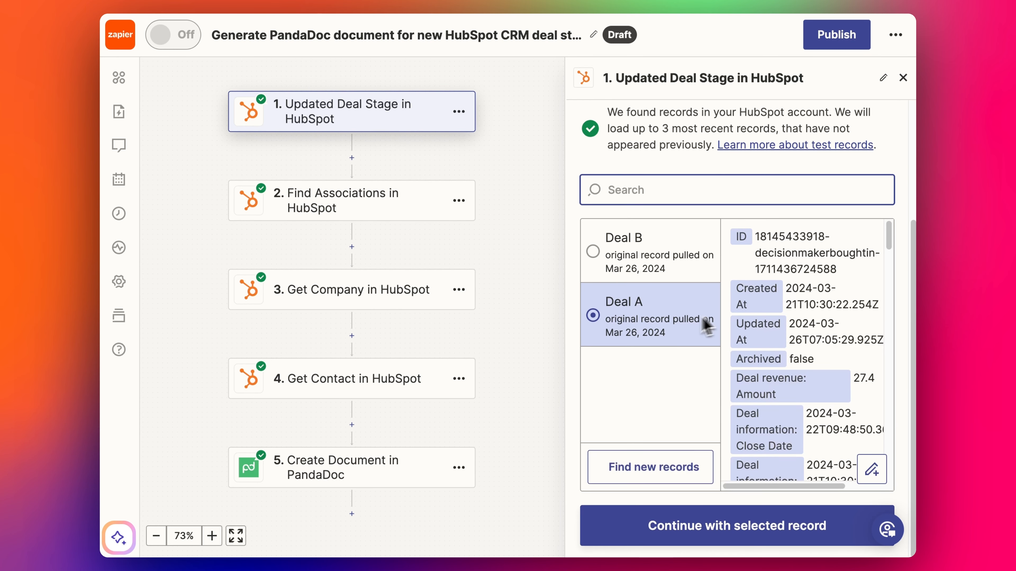
left_click(701, 524)
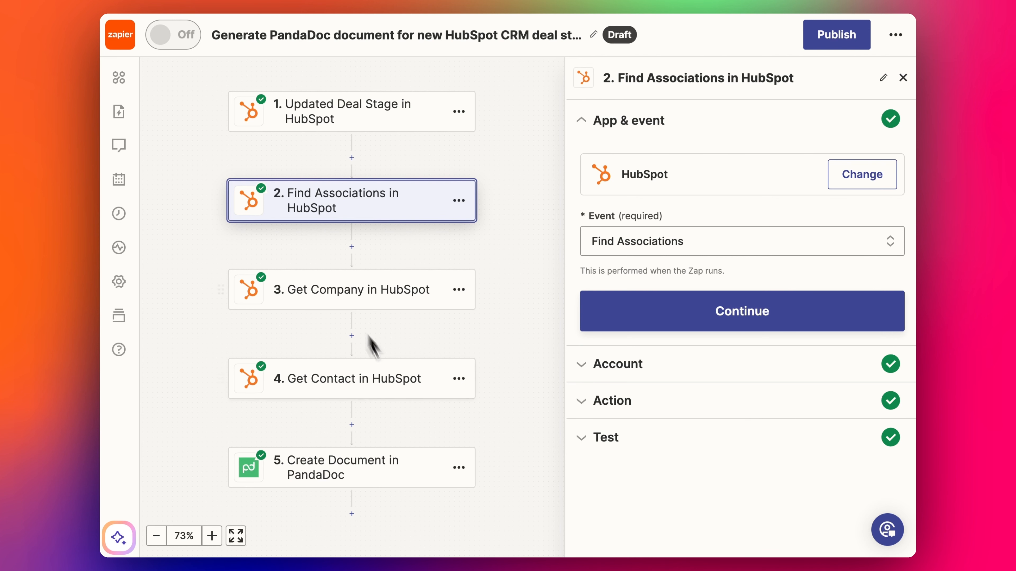
- Examine the Find Associations step's account, task halting strategy and the trigger data available for its object ID
left_click(716, 315)
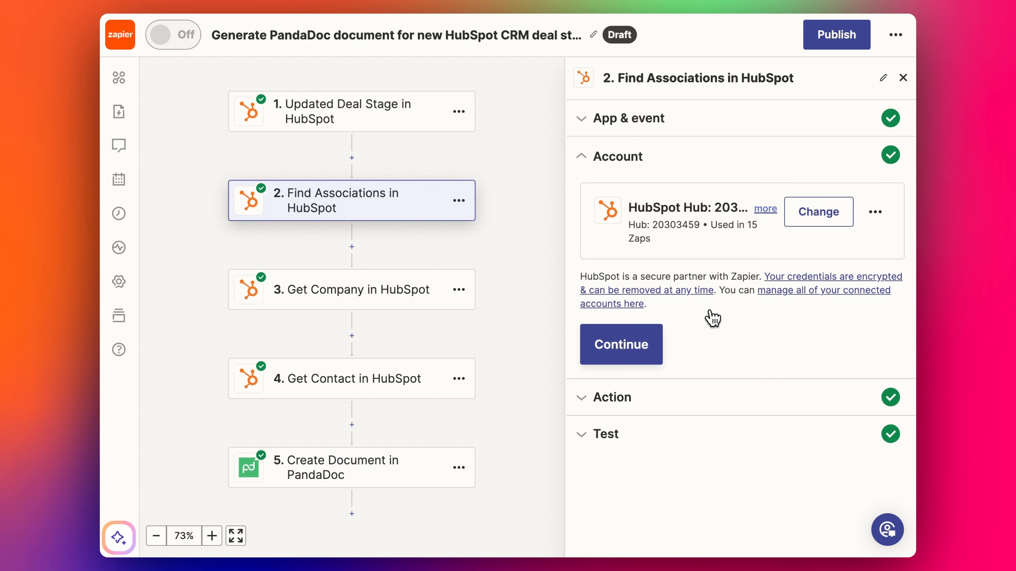
left_click(614, 344)
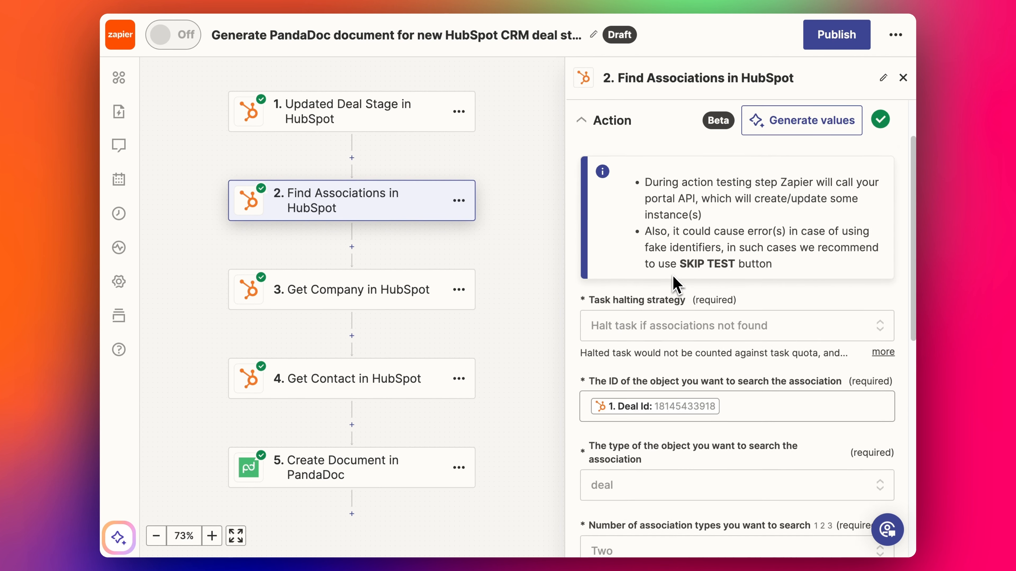
scroll(631, 329, "down", 2)
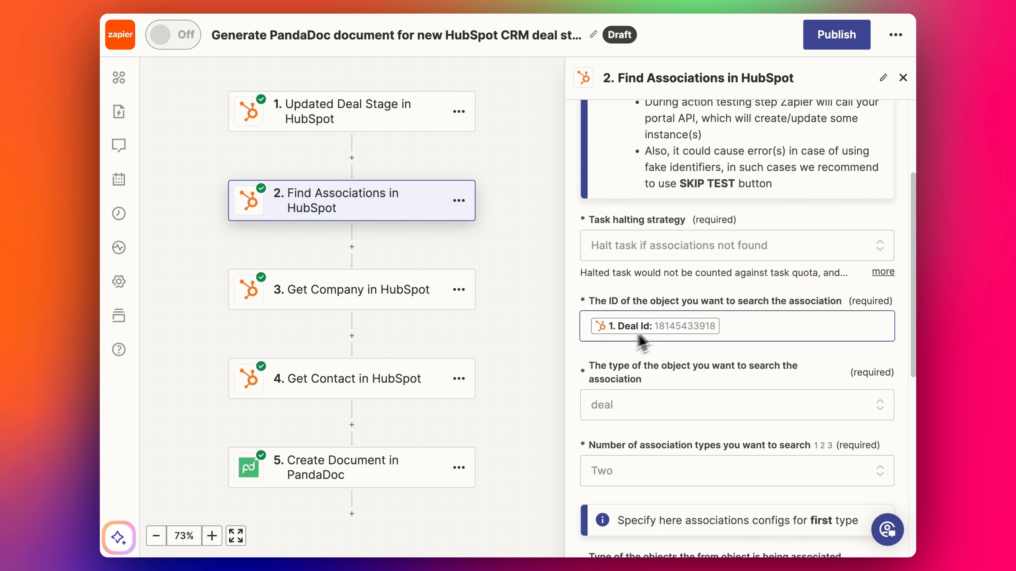
left_click(791, 329)
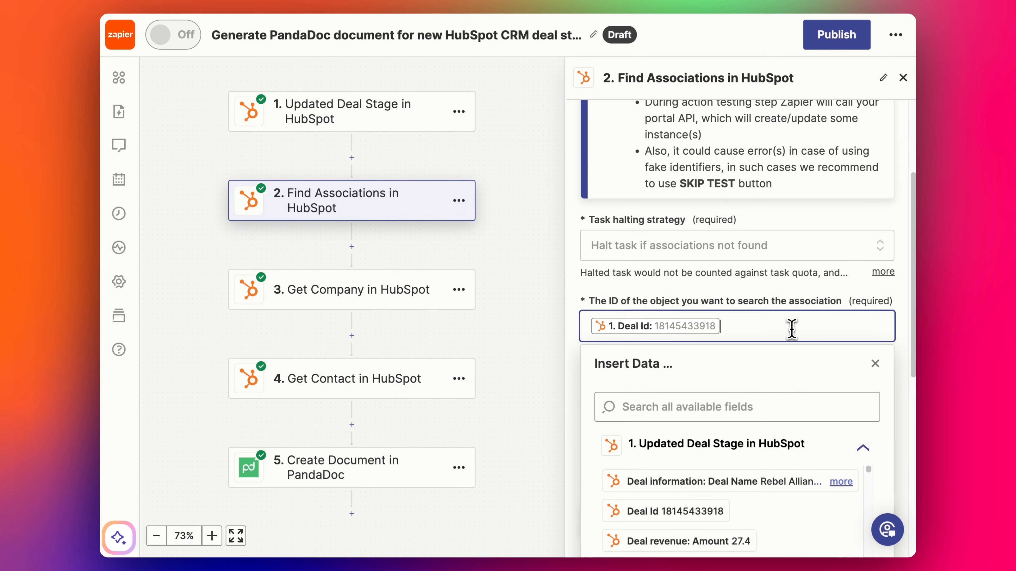
left_click(719, 292)
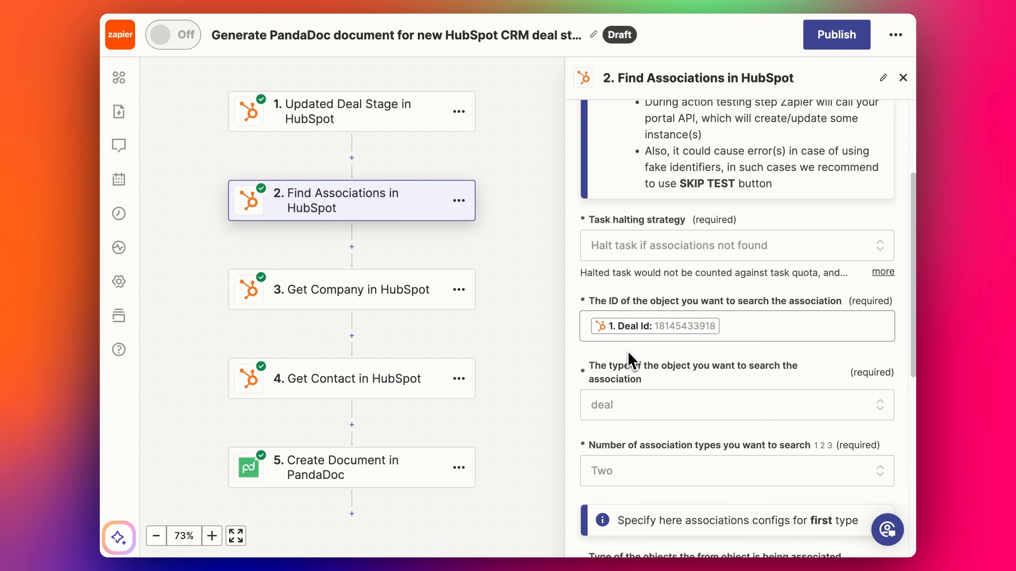
- Examine the object type and the company and contact association types in Find Associations, and continue past its test
scroll(629, 414, "down", 3)
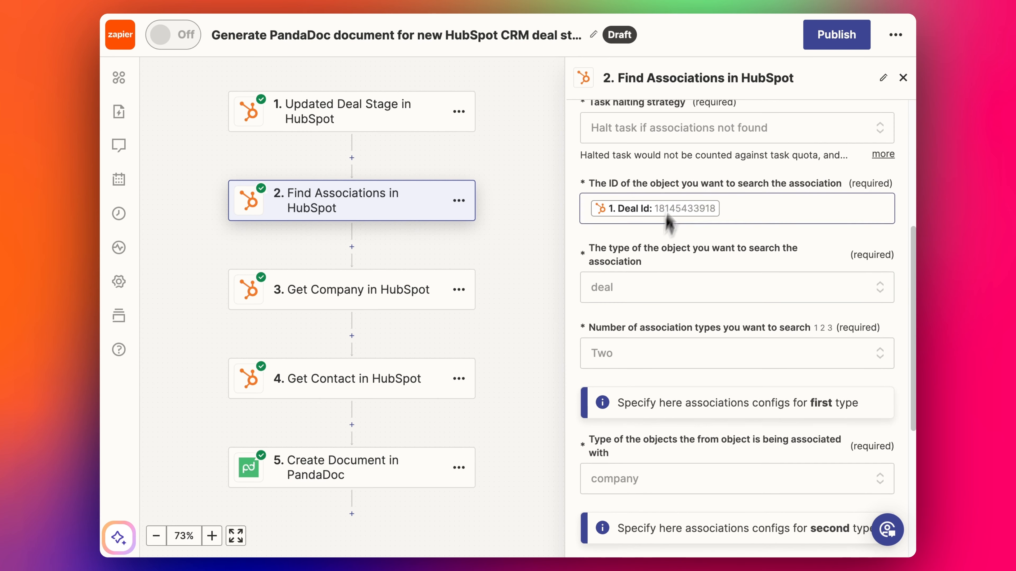
scroll(646, 324, "down", 2)
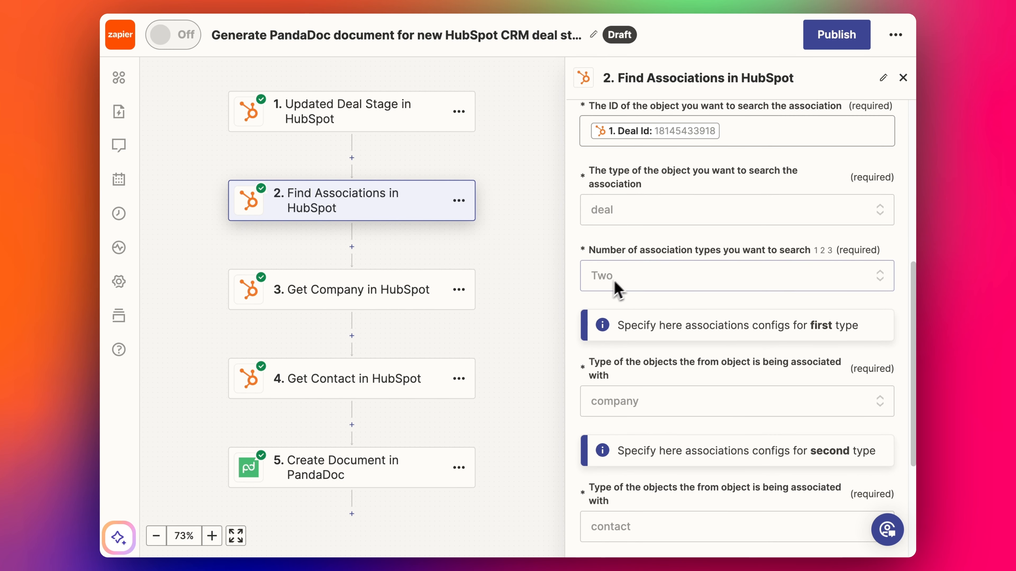
scroll(627, 306, "down", 3)
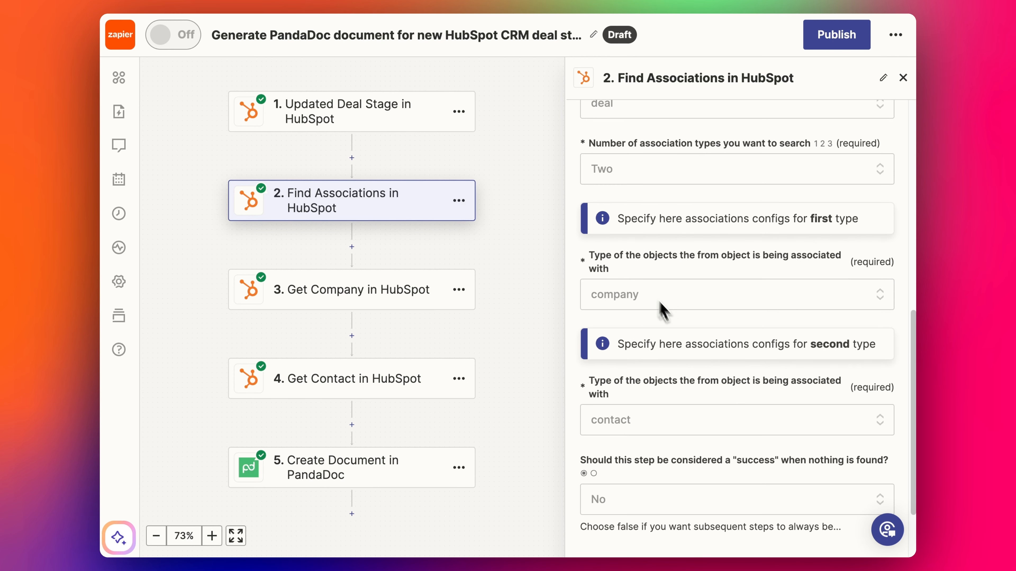
scroll(603, 360, "down", 2)
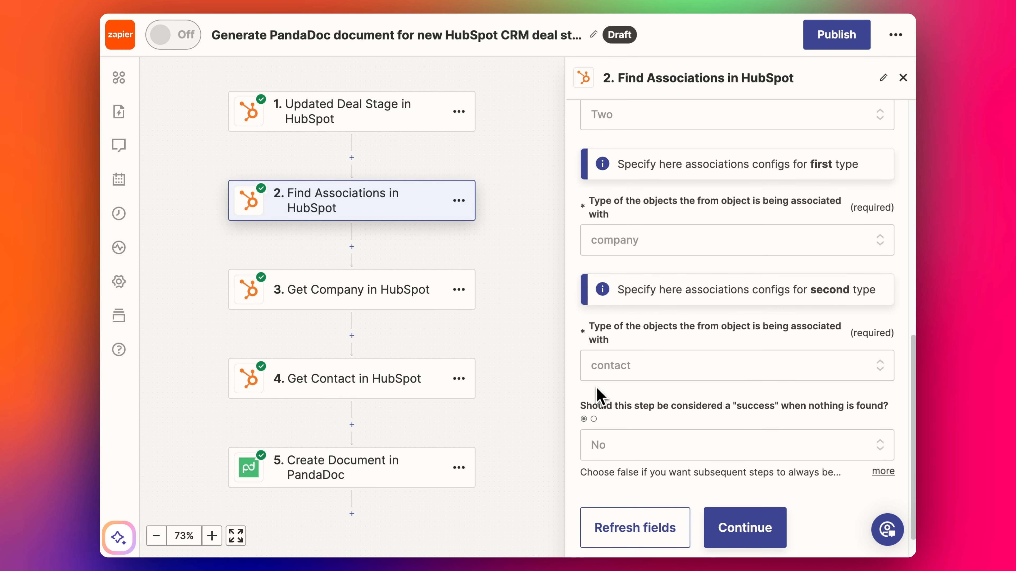
left_click(658, 370)
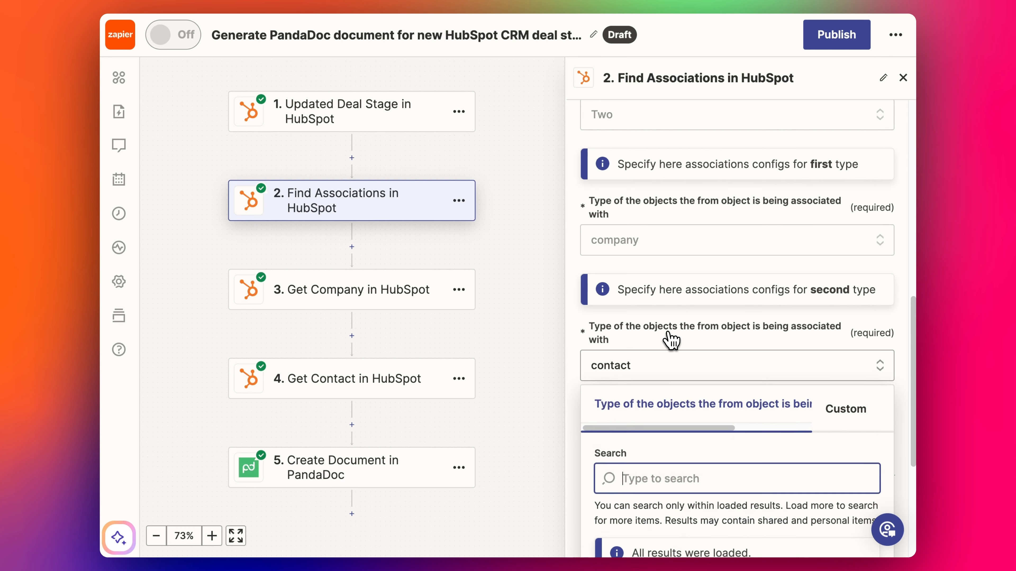
scroll(666, 334, "down", 2)
left_click(575, 267)
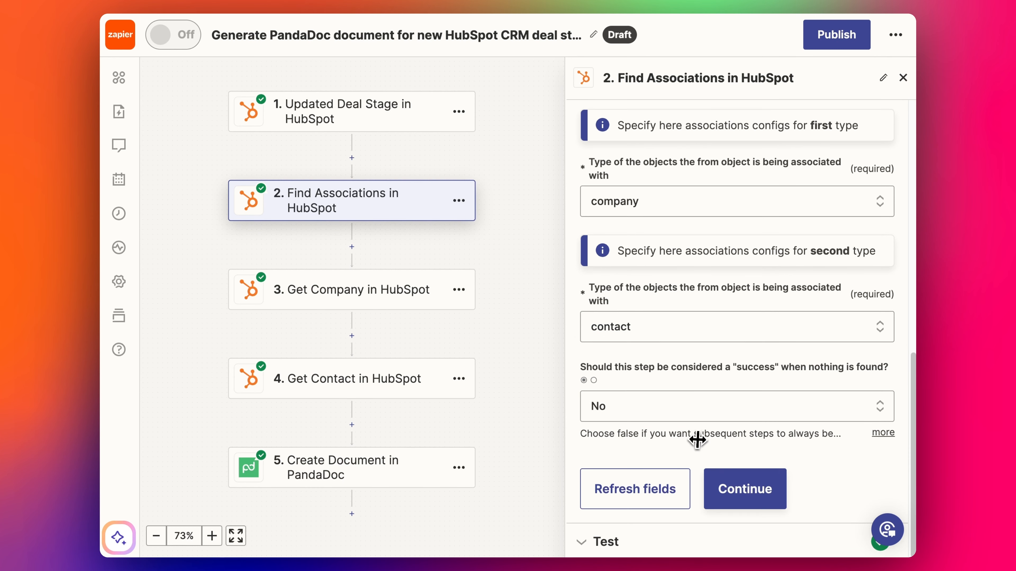
left_click(740, 496)
left_click(734, 516)
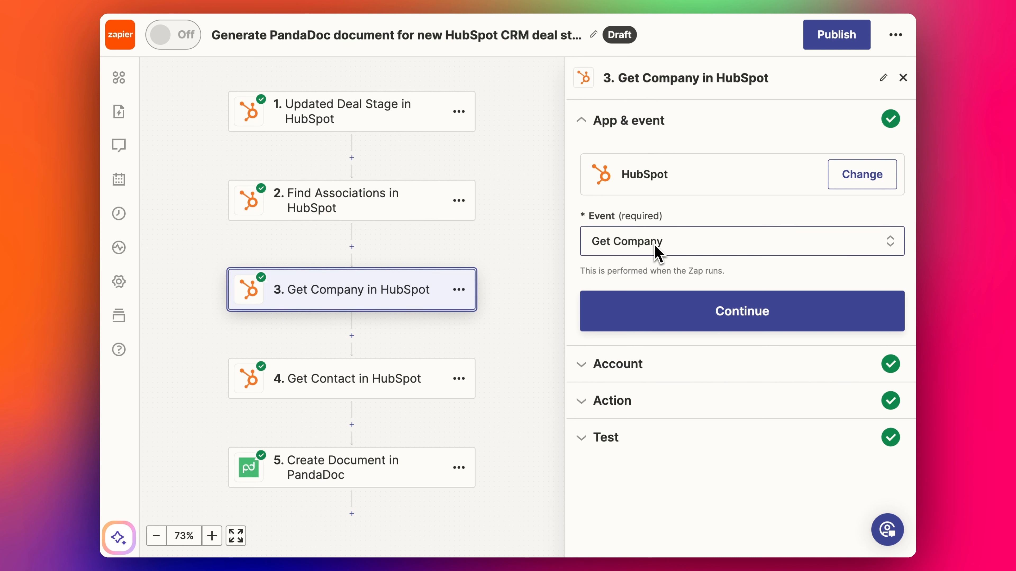
- Open the Get Company action settings, and in HubSpot open the Rebel Alliance deal and highlight the record ID in its URL
left_click(629, 397)
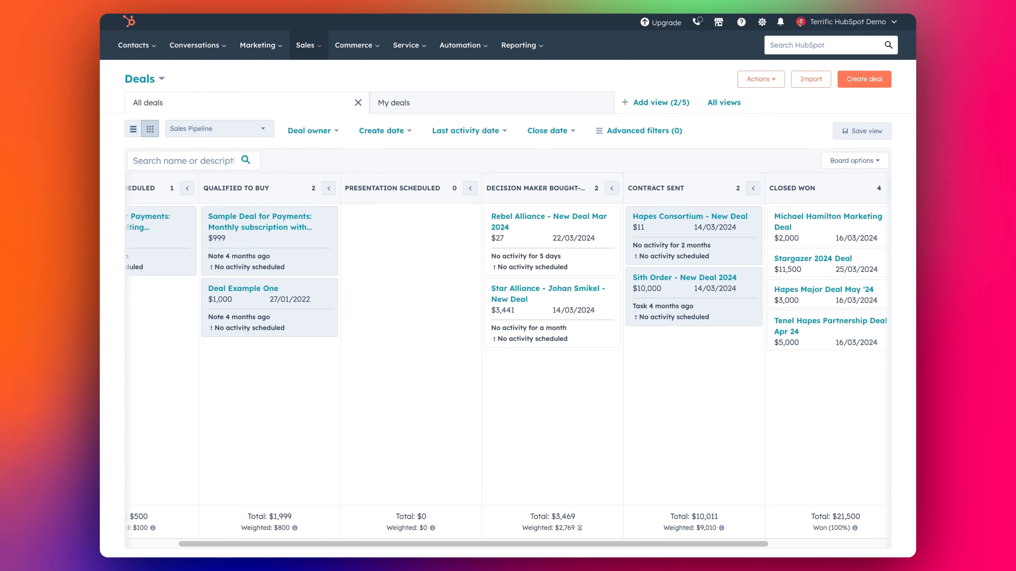
left_click(505, 225)
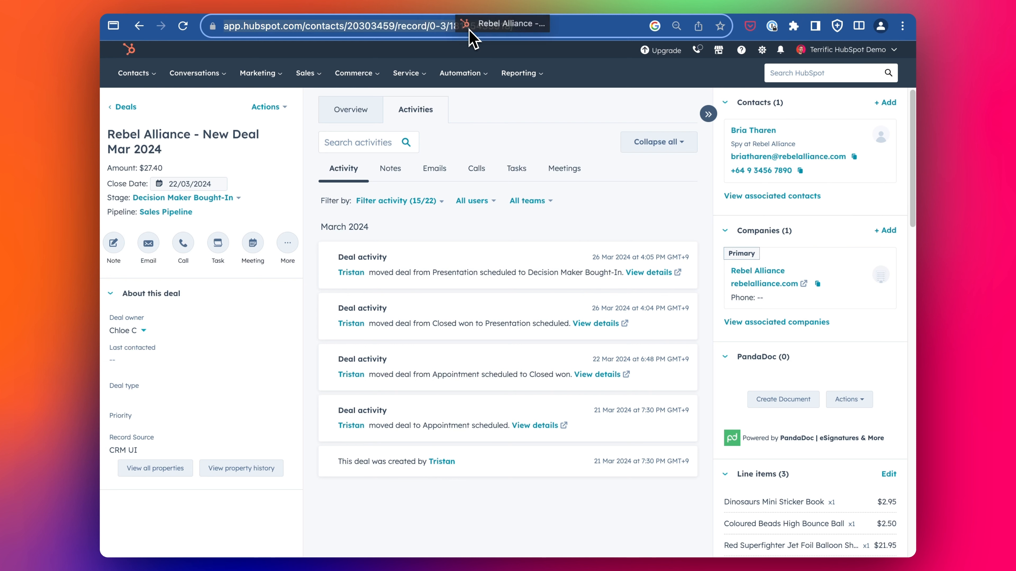
left_click(456, 27)
double_click(483, 27)
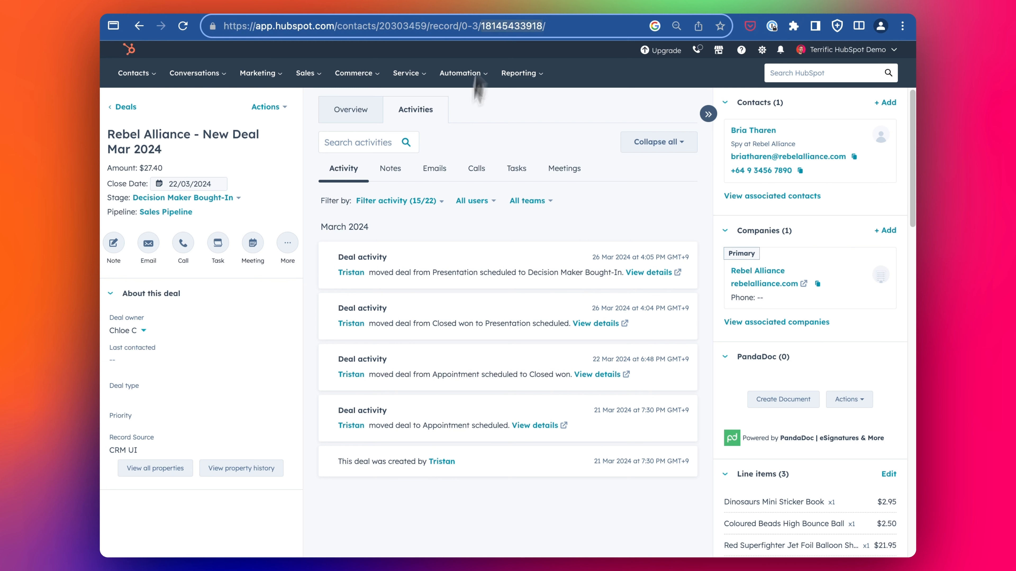
- Open the deal's associated Rebel Alliance company record and highlight the company ID in its URL
left_click(744, 272)
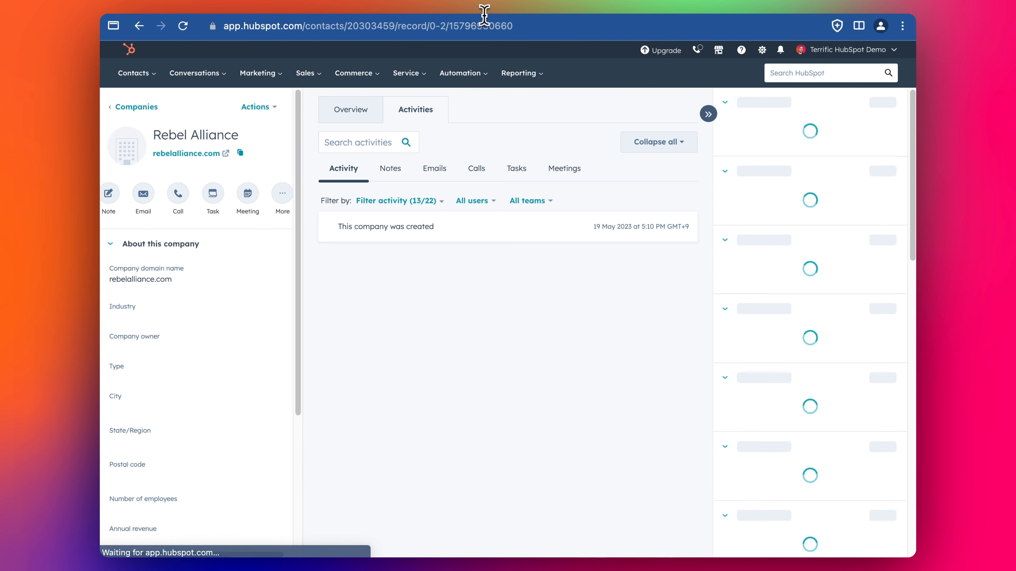
left_click(470, 28)
double_click(486, 28)
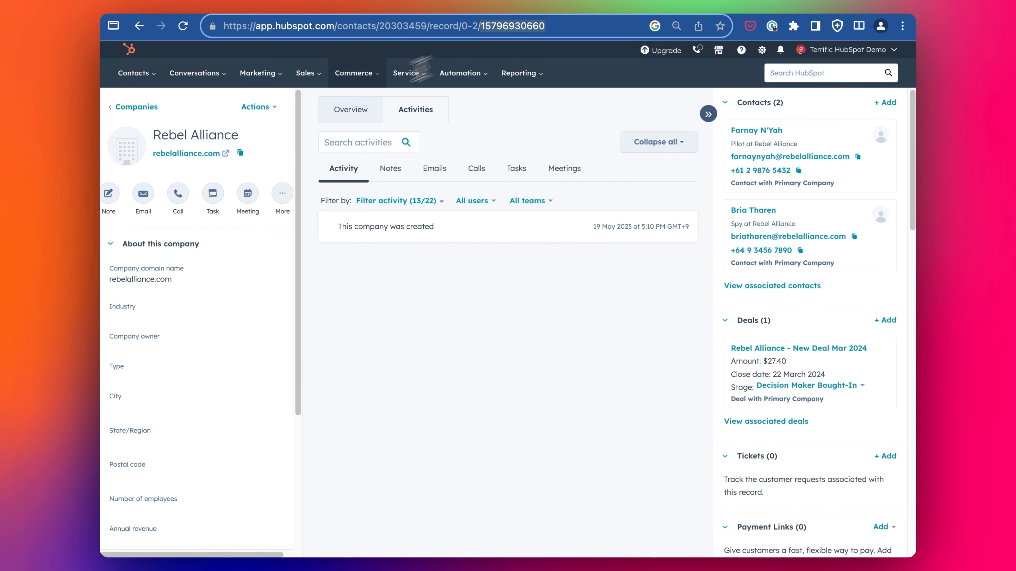
- Return to Zapier and examine the Get Company step's Company ID mapping and the properties it retrieves
left_click(138, 26)
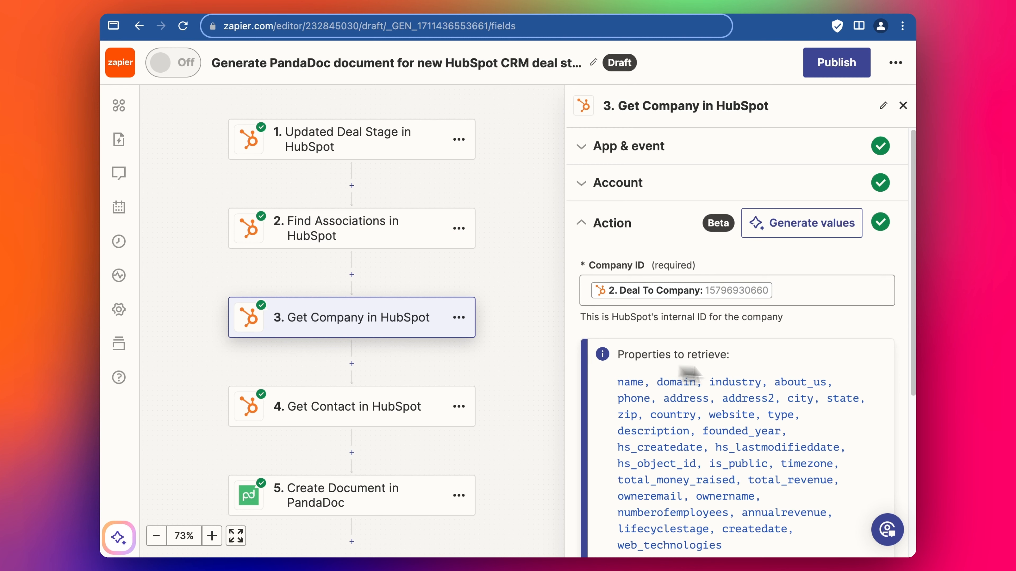
scroll(726, 302, "down", 5)
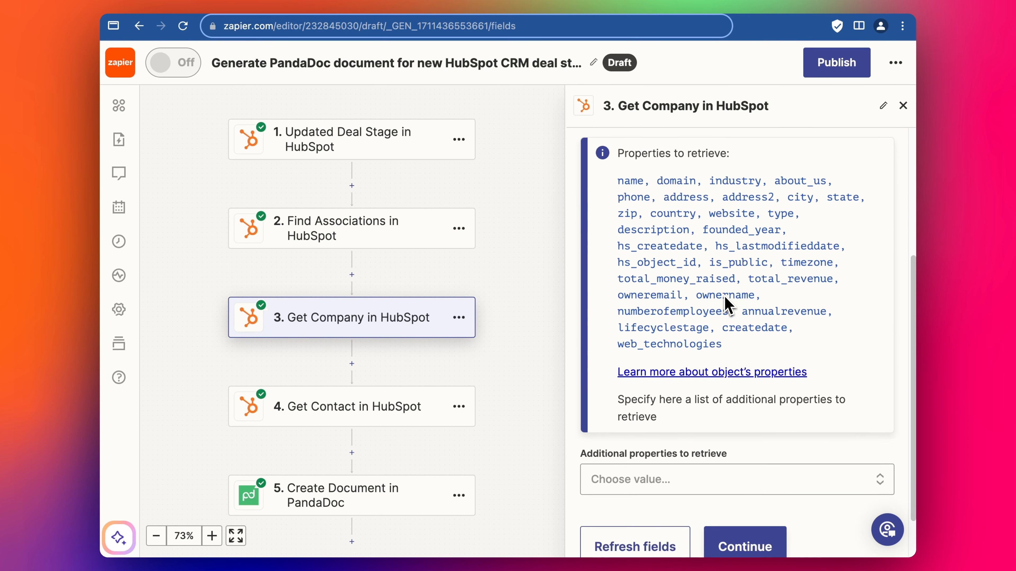
scroll(719, 296, "up", 4)
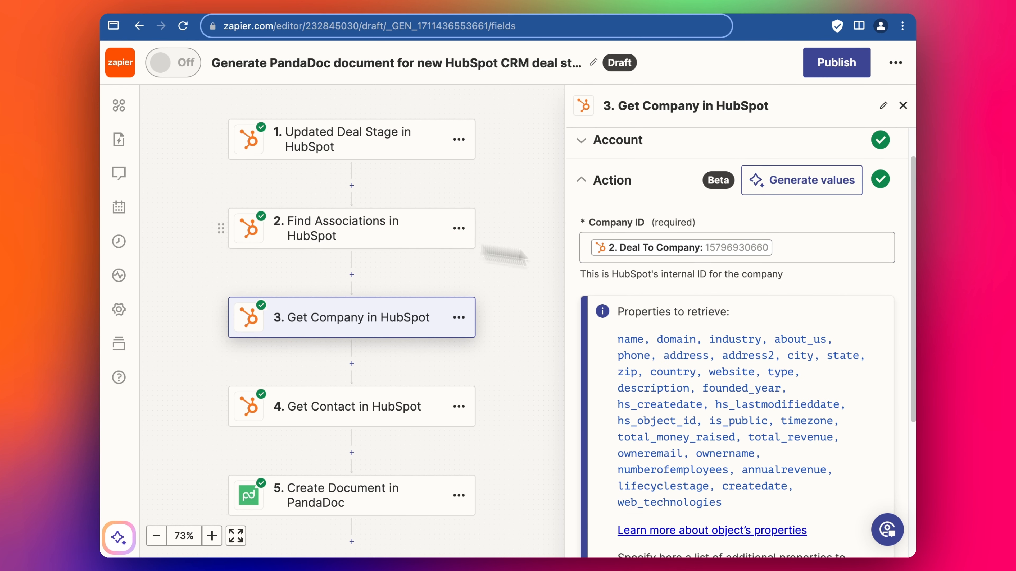
- Examine the additional properties option of the Get Company step and continue to its test data
scroll(710, 437, "down", 3)
scroll(709, 440, "down", 3)
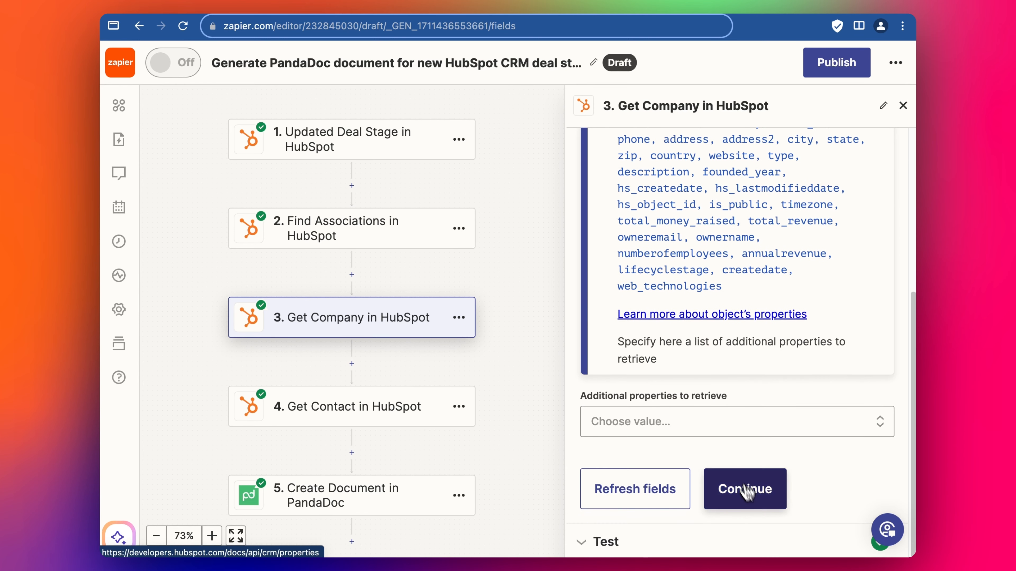
left_click(748, 485)
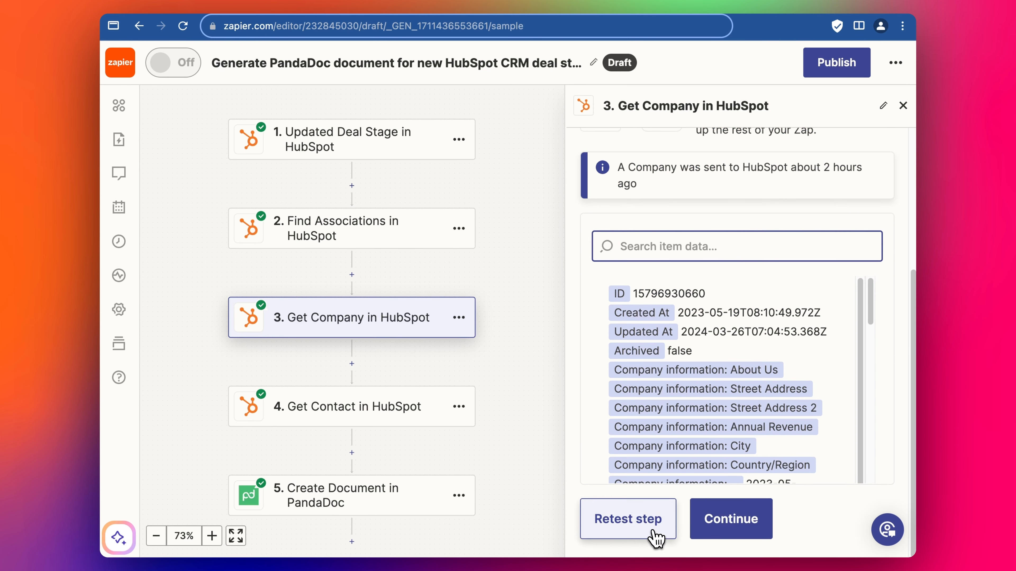
- Examine the Get Contact step's Contact ID mapping and the properties it retrieves, and continue to its test data
left_click(384, 414)
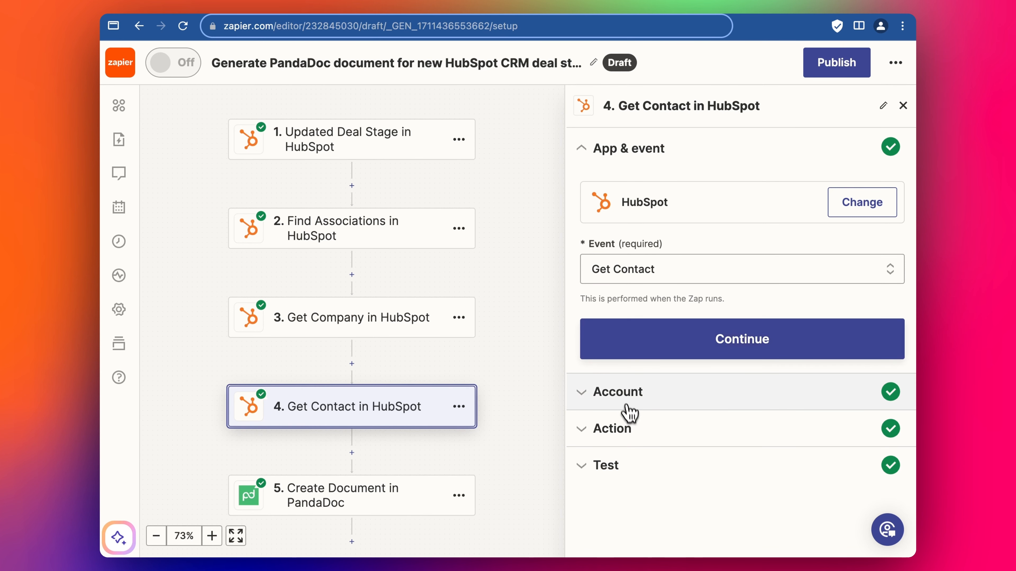
left_click(624, 460)
left_click(639, 220)
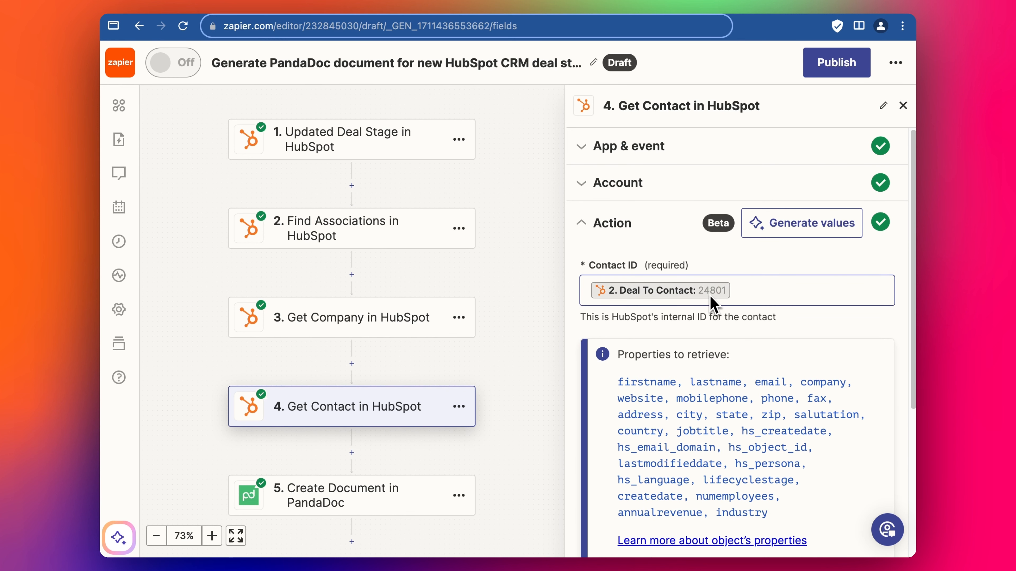
scroll(713, 305, "down", 2)
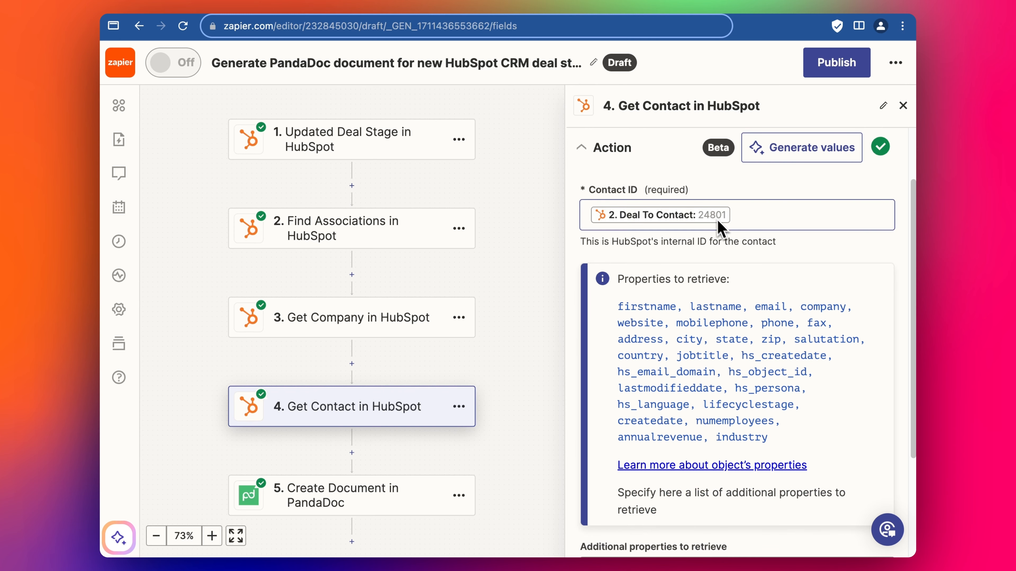
scroll(715, 226, "down", 4)
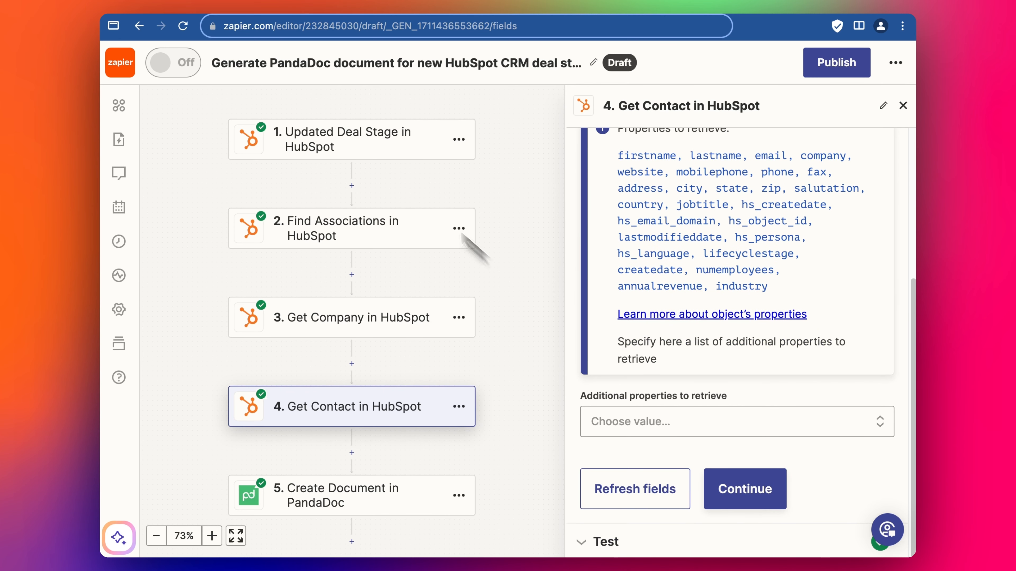
left_click(744, 485)
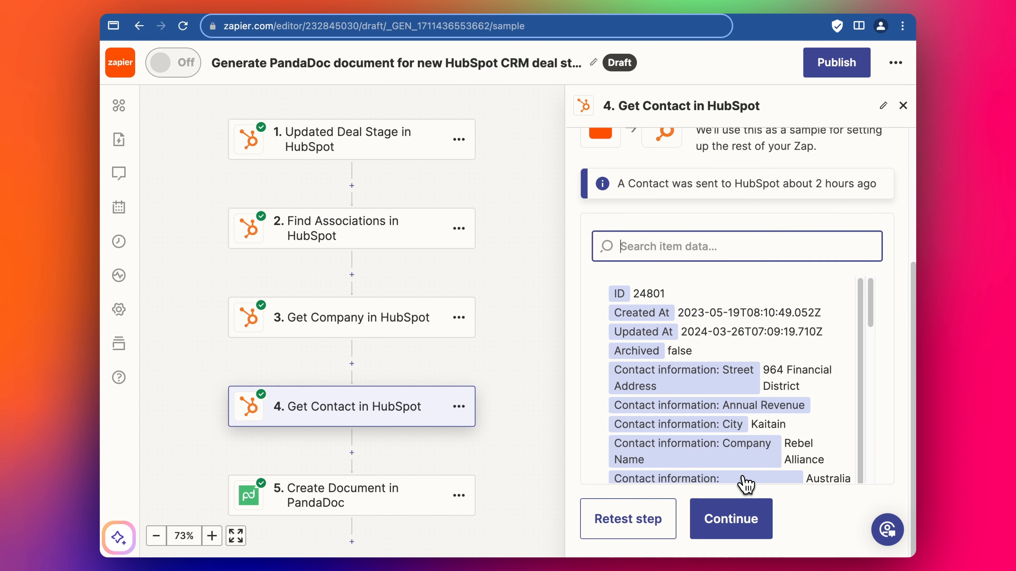
- Open the Create Document action settings, and in PandaDoc open the Sample Sales Proposal template
left_click(338, 496)
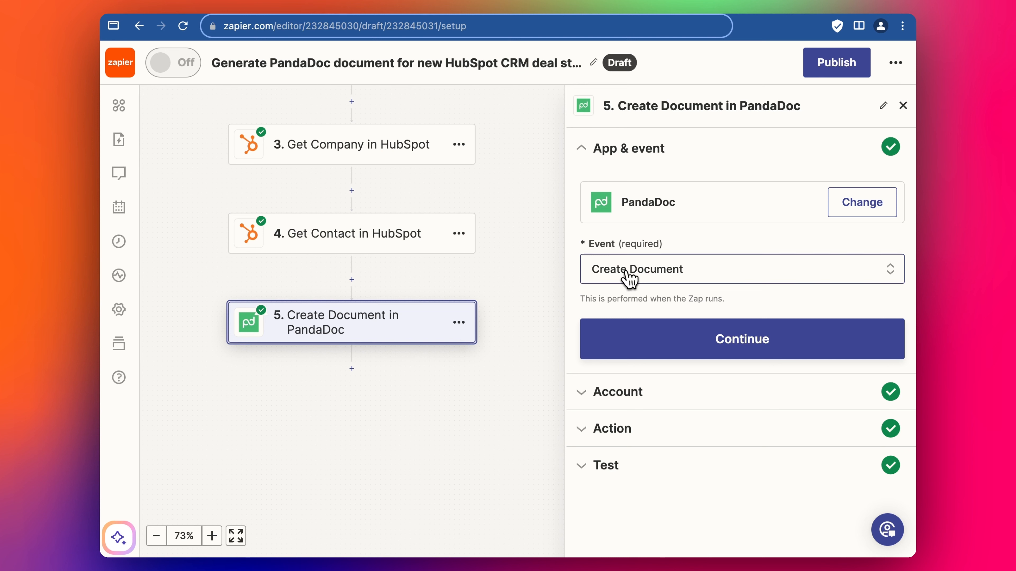
left_click(644, 445)
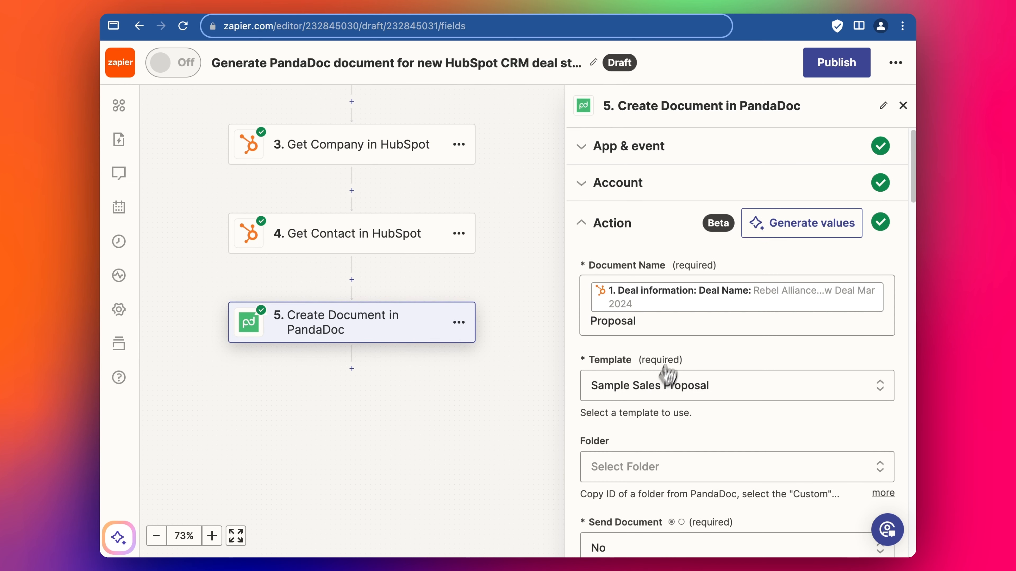
left_click(546, 5)
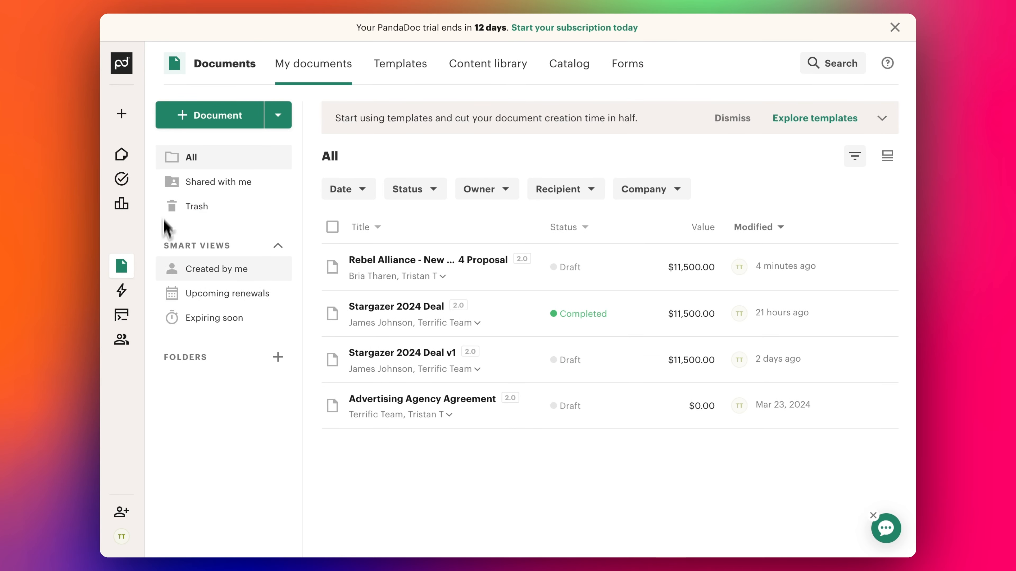
mouse_move(150, 277)
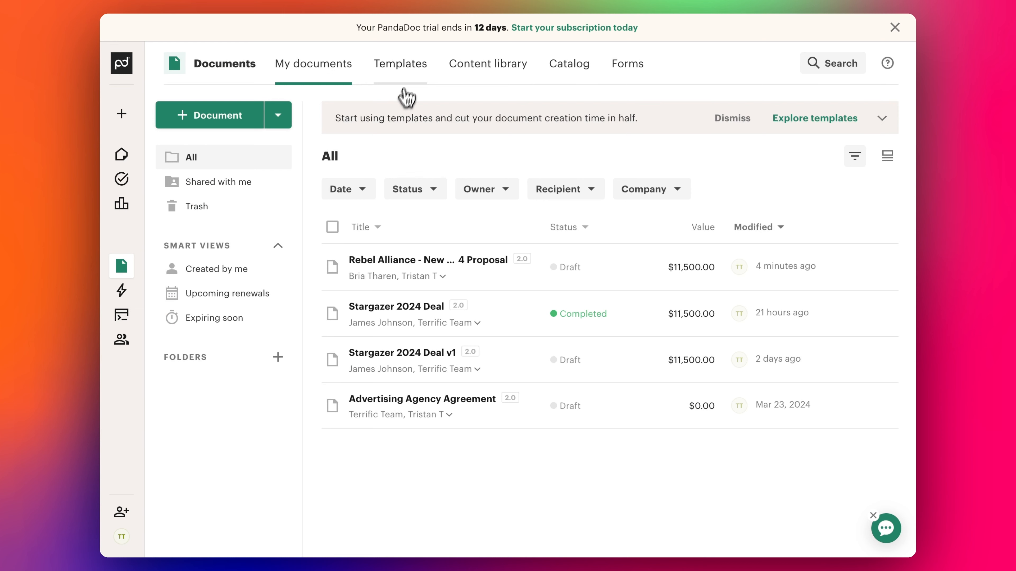
left_click(403, 68)
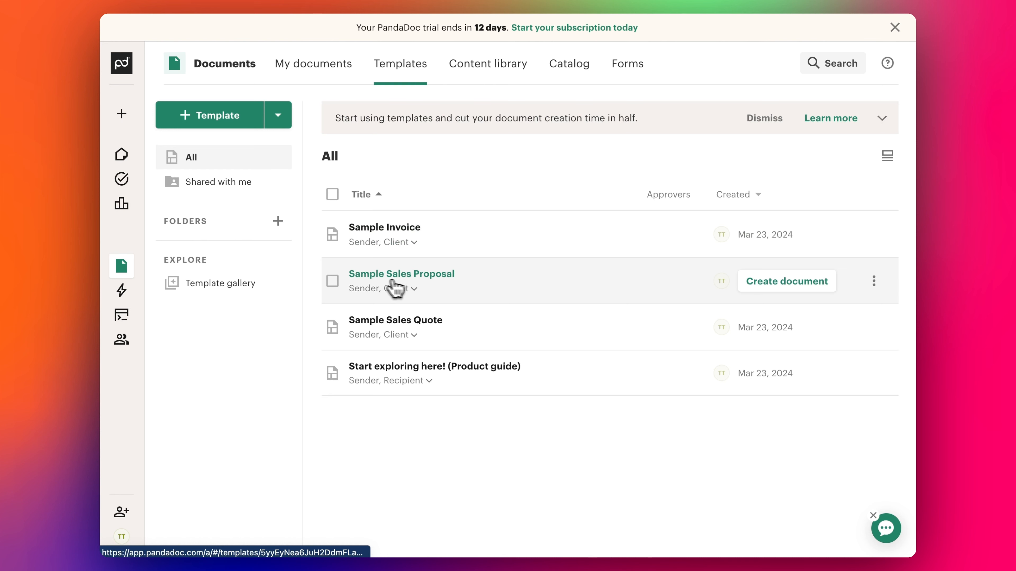
left_click(428, 280)
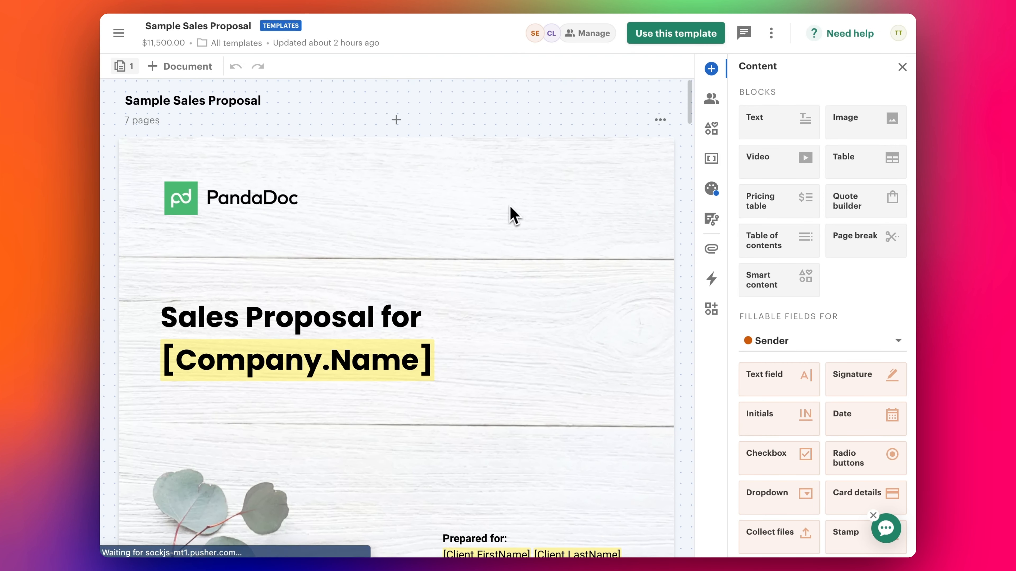
- Examine the variables placed on the Sample Sales Proposal's pages and the template's list of custom variables
scroll(324, 420, "down", 5)
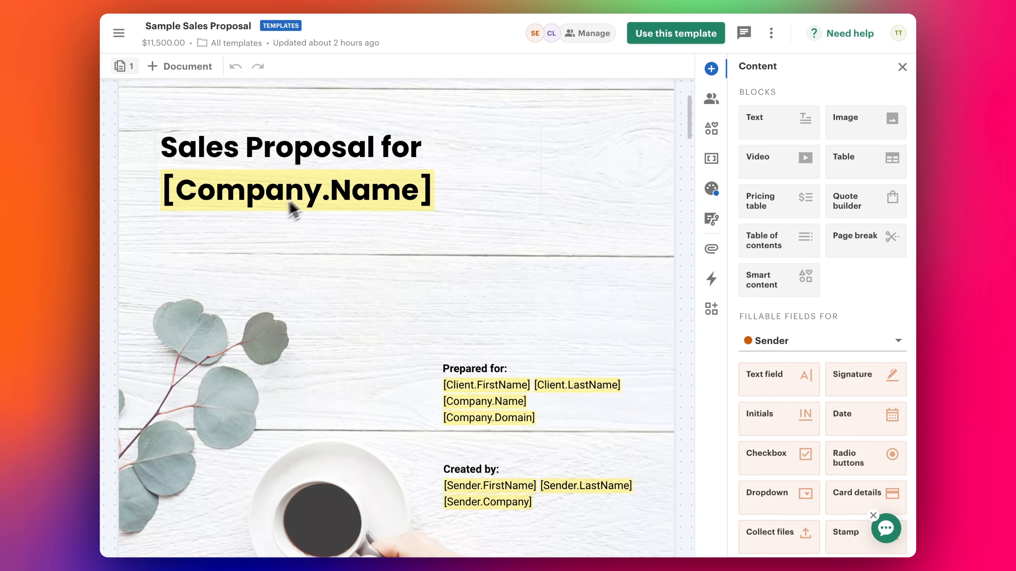
left_click(711, 159)
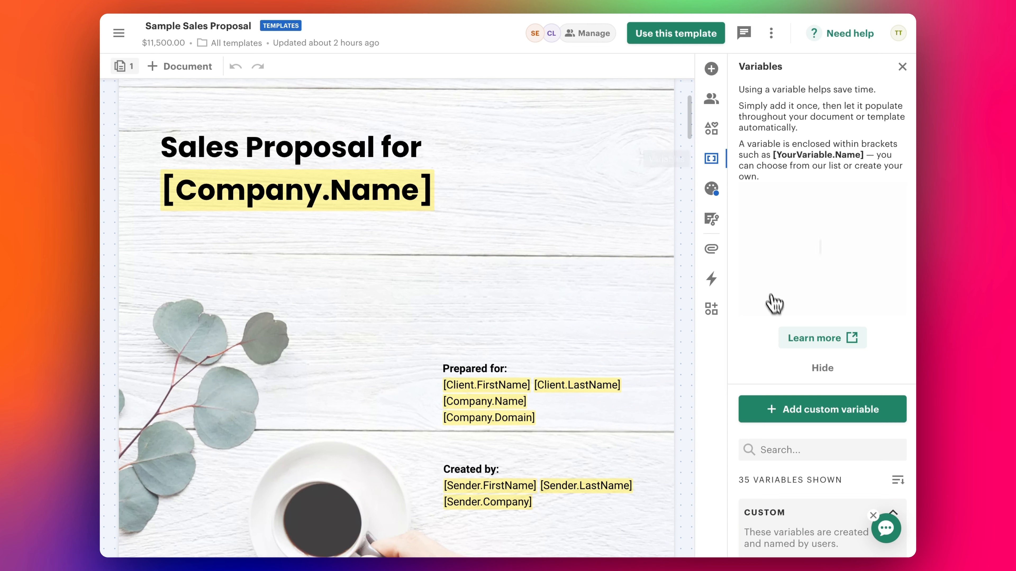
scroll(773, 304, "down", 2)
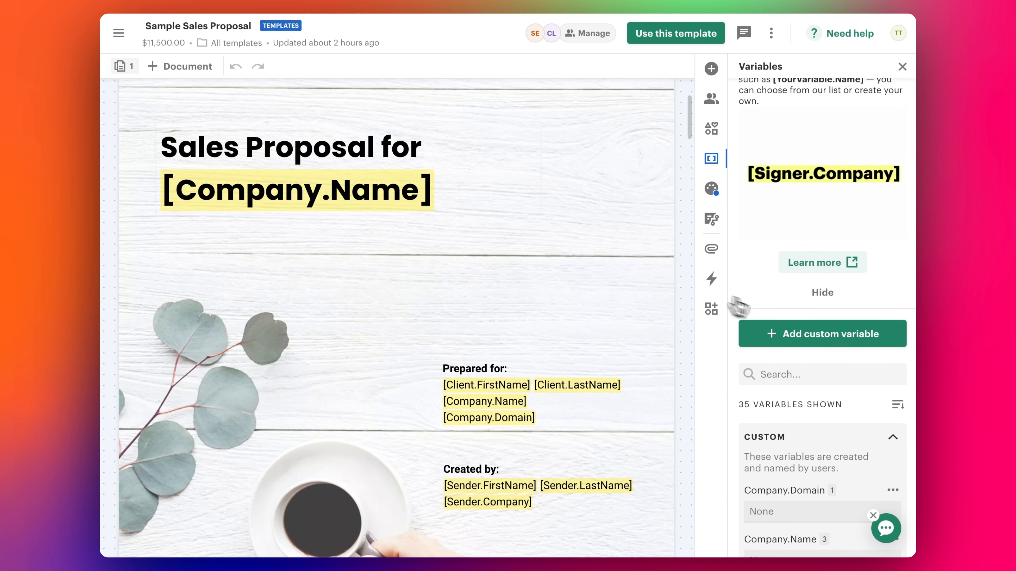
scroll(782, 392, "down", 2)
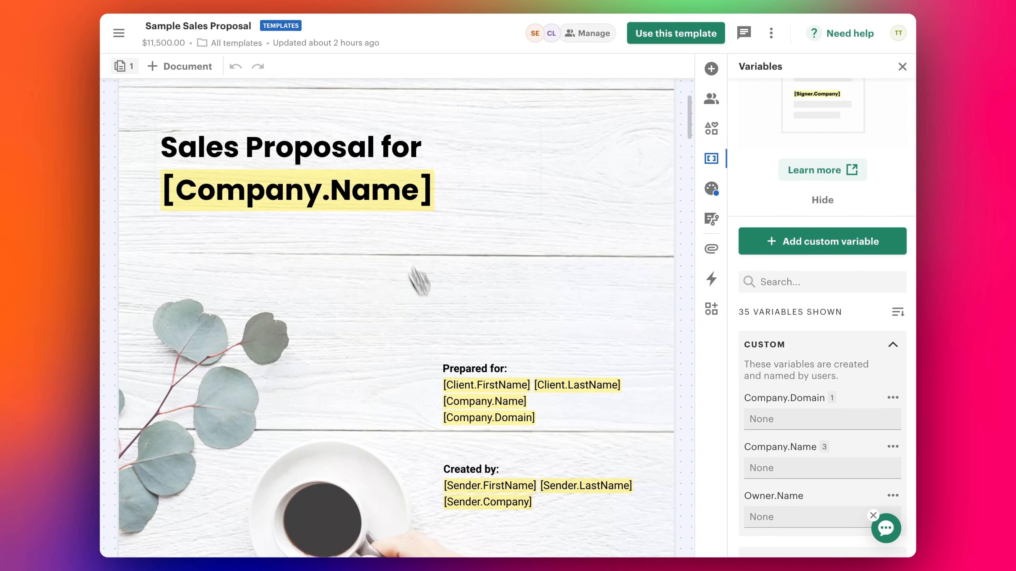
scroll(483, 418, "down", 15)
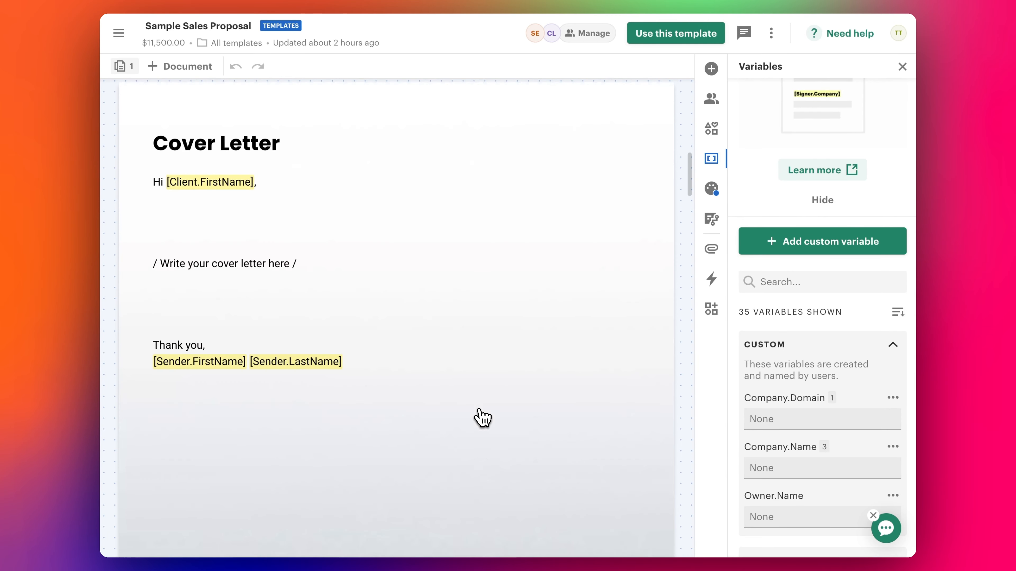
scroll(483, 418, "down", 13)
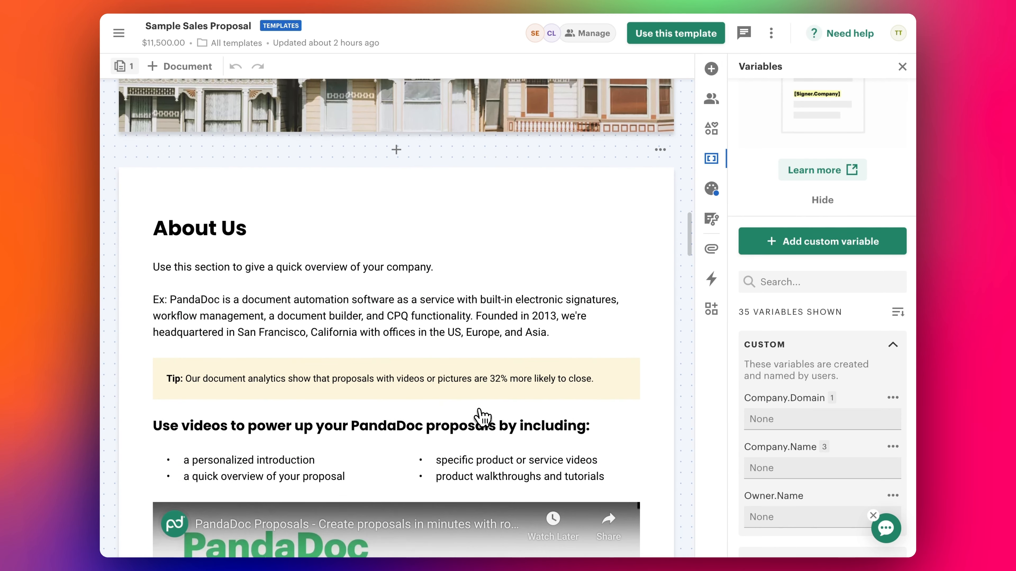
scroll(483, 418, "up", 20)
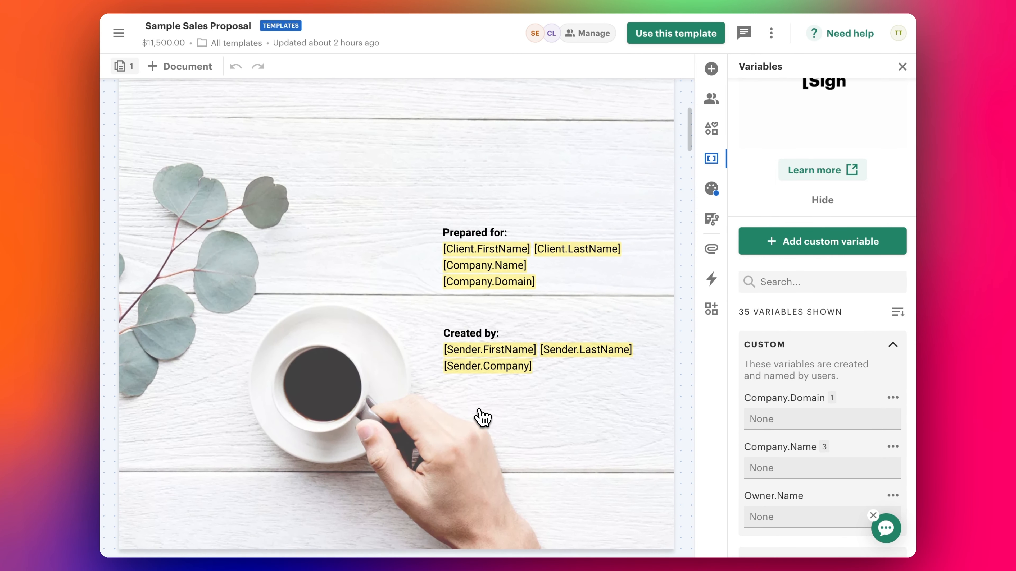
scroll(483, 418, "up", 7)
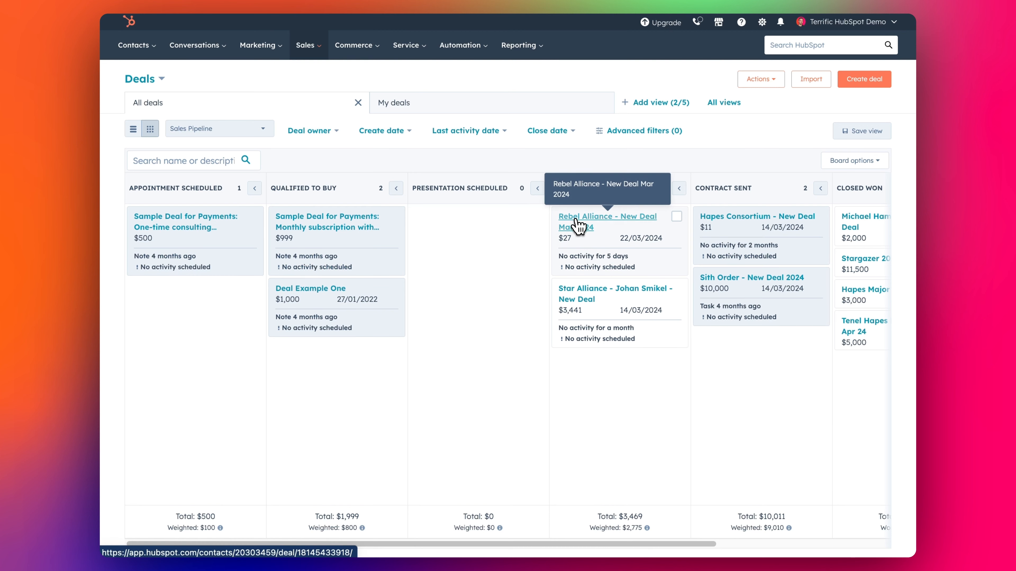
- Open the Rebel Alliance deal in HubSpot, and return to Zapier to review the steps leading to Create Document
left_click(581, 227)
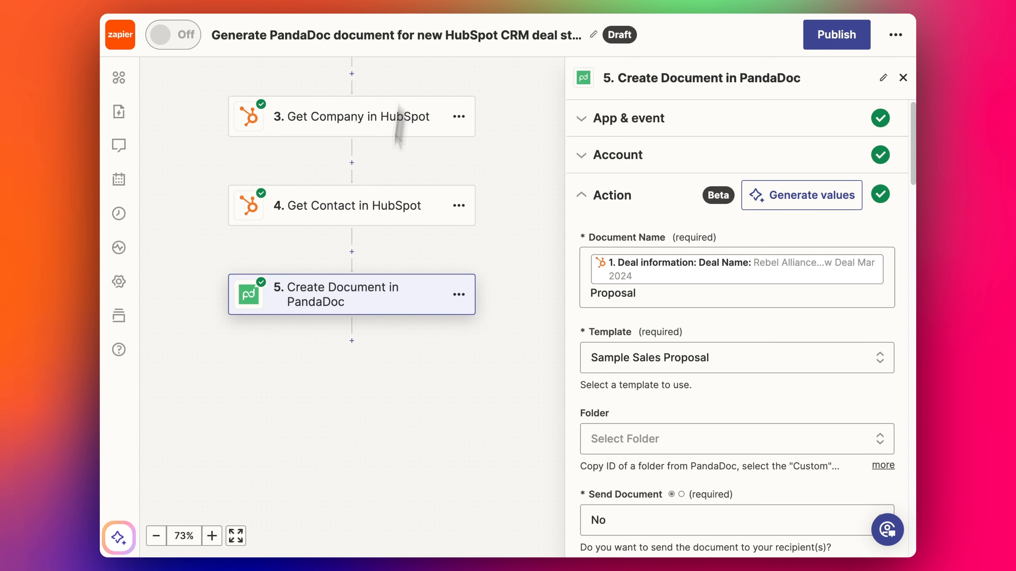
scroll(404, 221, "up", 3)
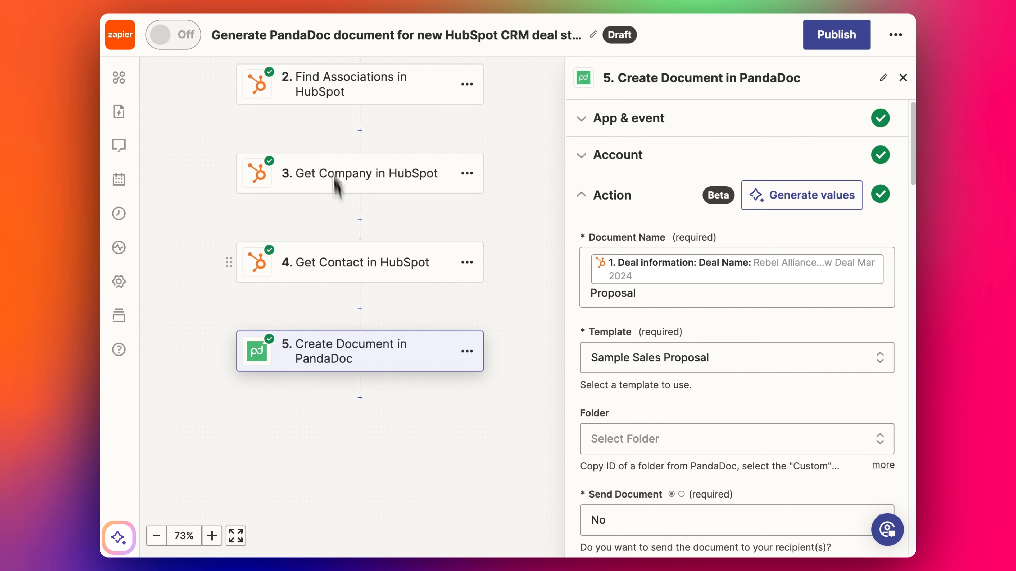
scroll(335, 135, "down", 2)
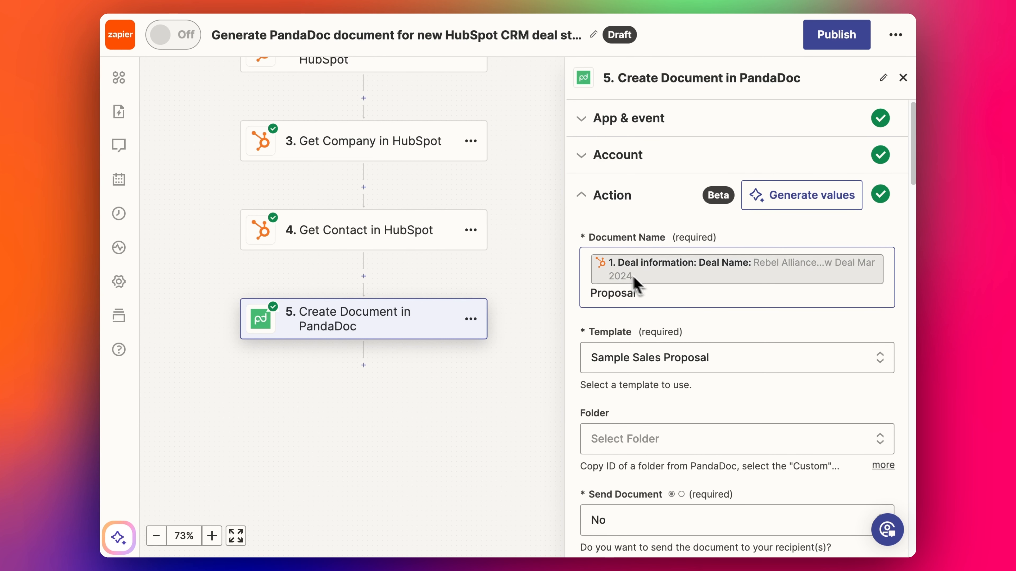
- Examine the Create Document step's Document Name, built from the deal name plus Proposal, and its selected template
scroll(641, 282, "down", 2)
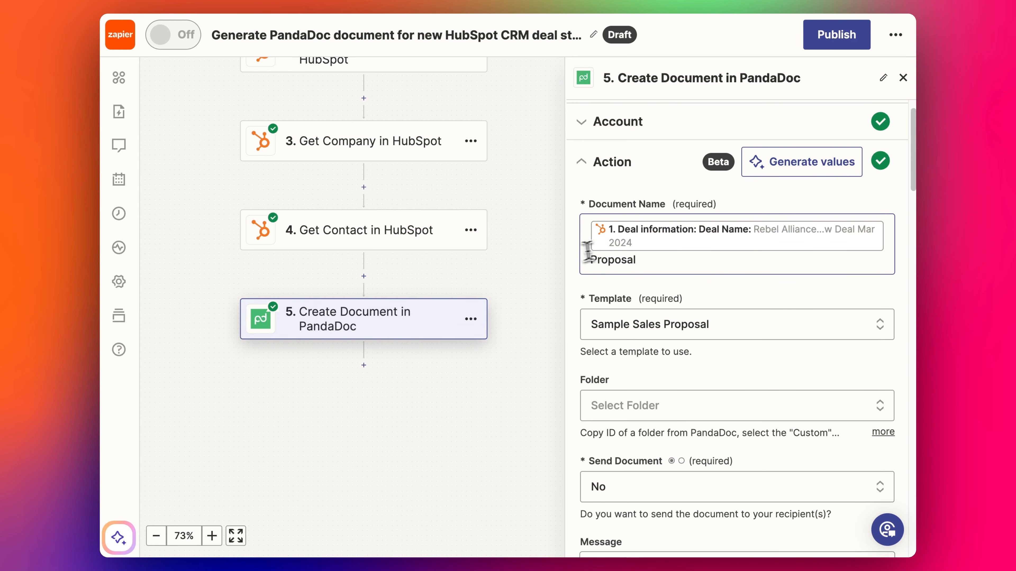
double_click(595, 263)
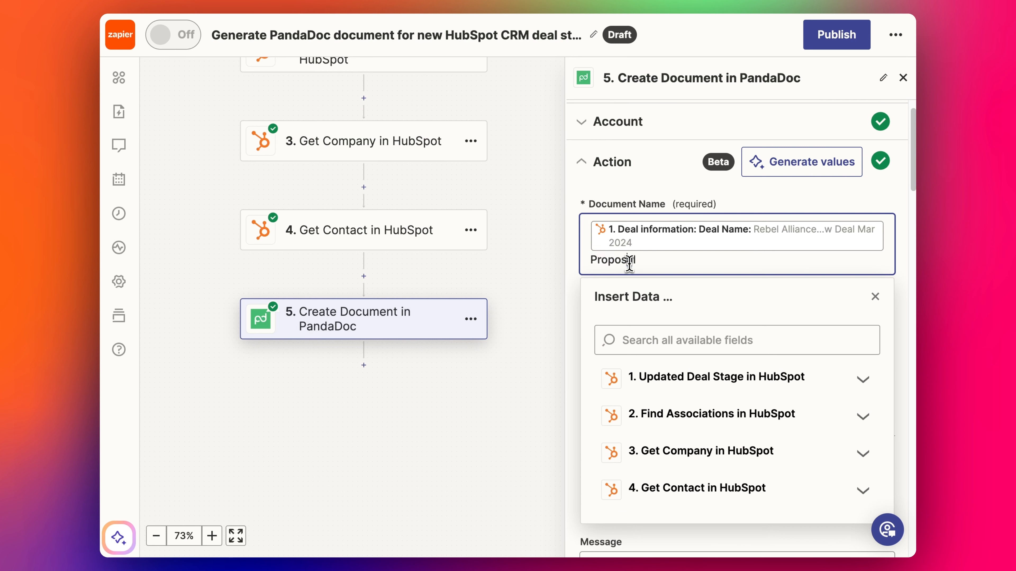
left_click(700, 209)
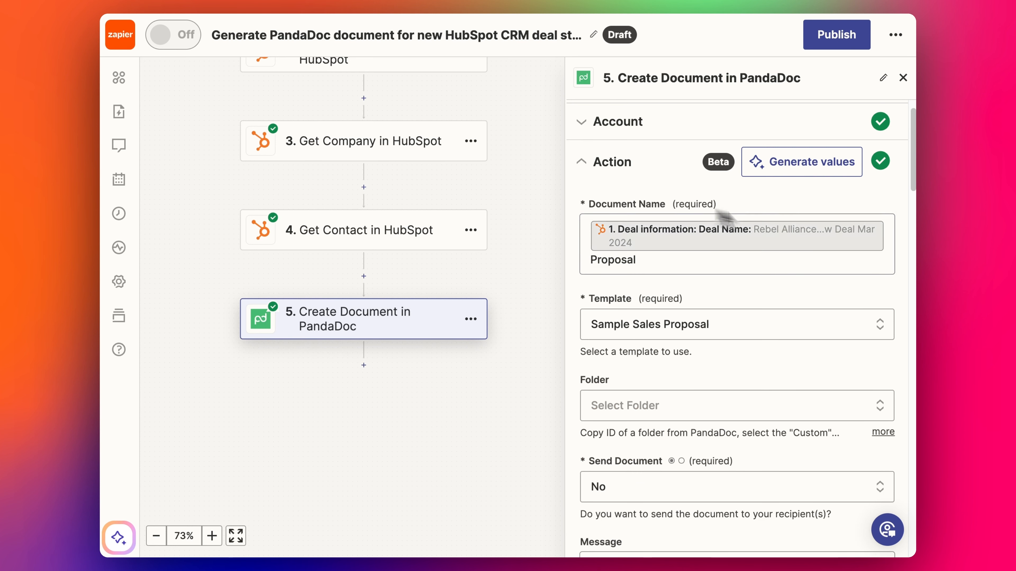
scroll(640, 242, "down", 2)
scroll(645, 242, "down", 1)
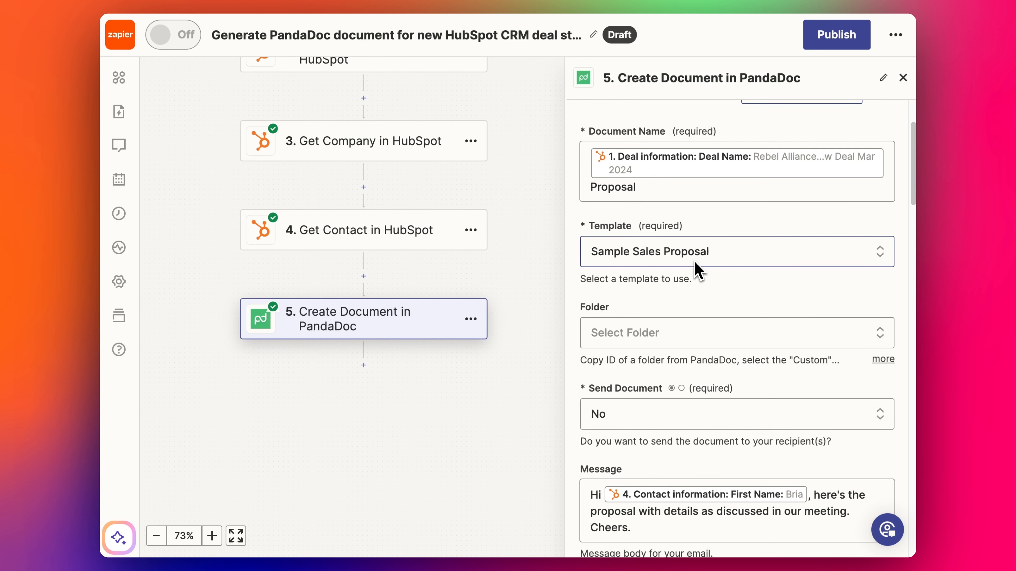
- View the Send Document choices in the Create Document step and close them without changing the selection
scroll(696, 270, "down", 6)
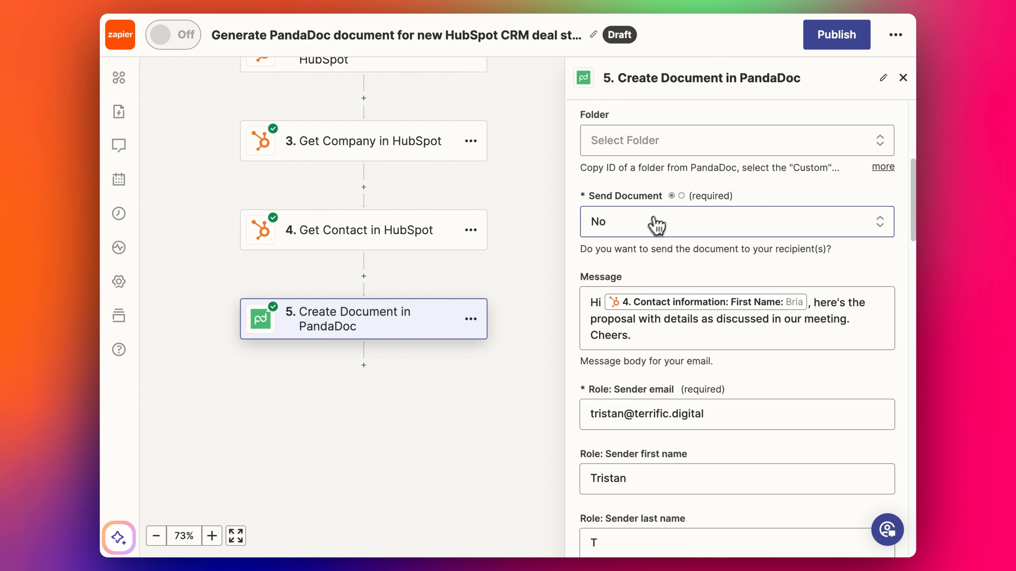
left_click(656, 226)
scroll(644, 416, "down", 3)
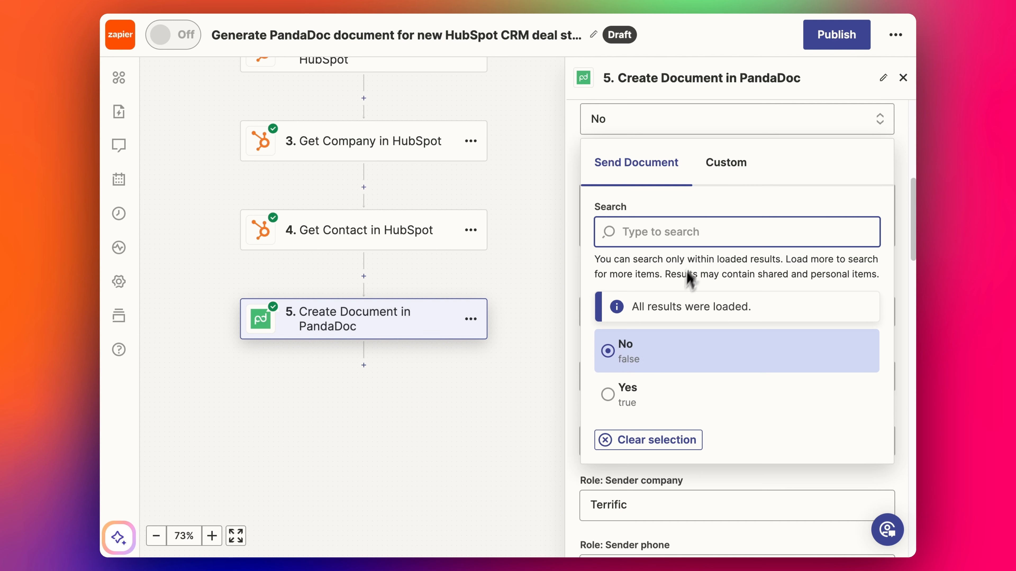
left_click(732, 98)
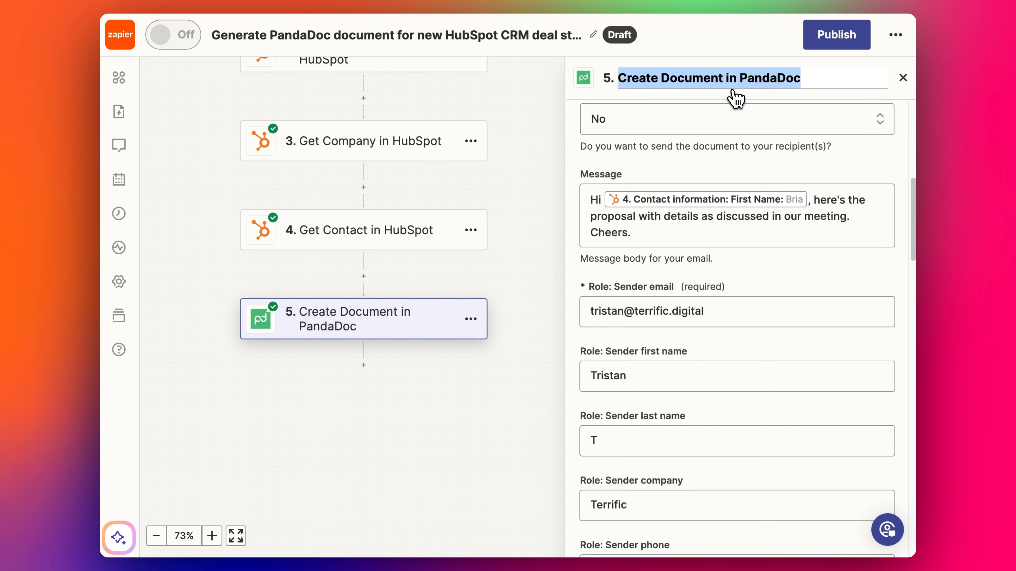
- Highlight the email Message text containing the contact's first name field, and examine the sender role fields
left_click(591, 176)
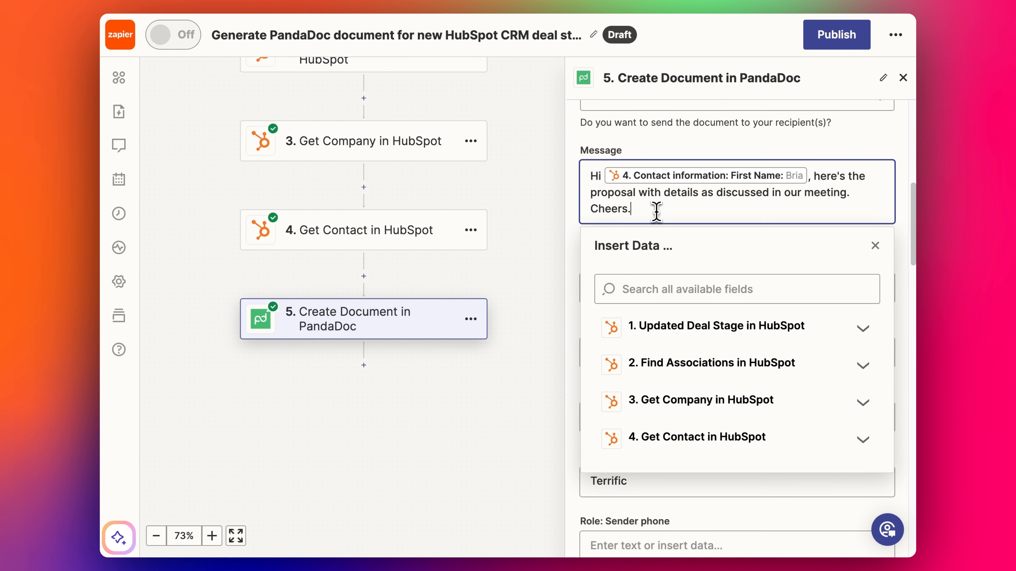
left_click_drag(653, 211, 595, 167)
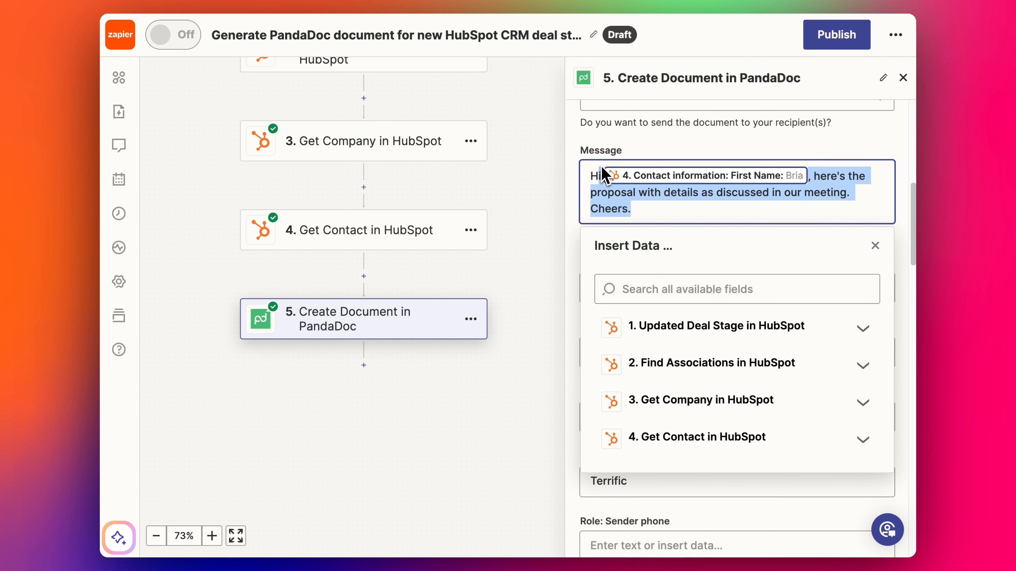
left_click(676, 147)
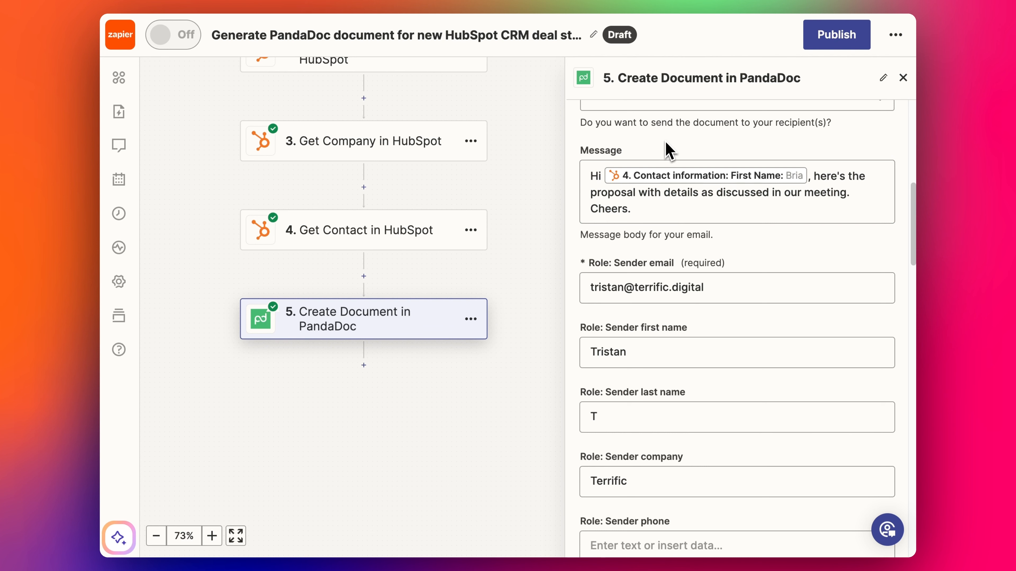
scroll(640, 202, "down", 5)
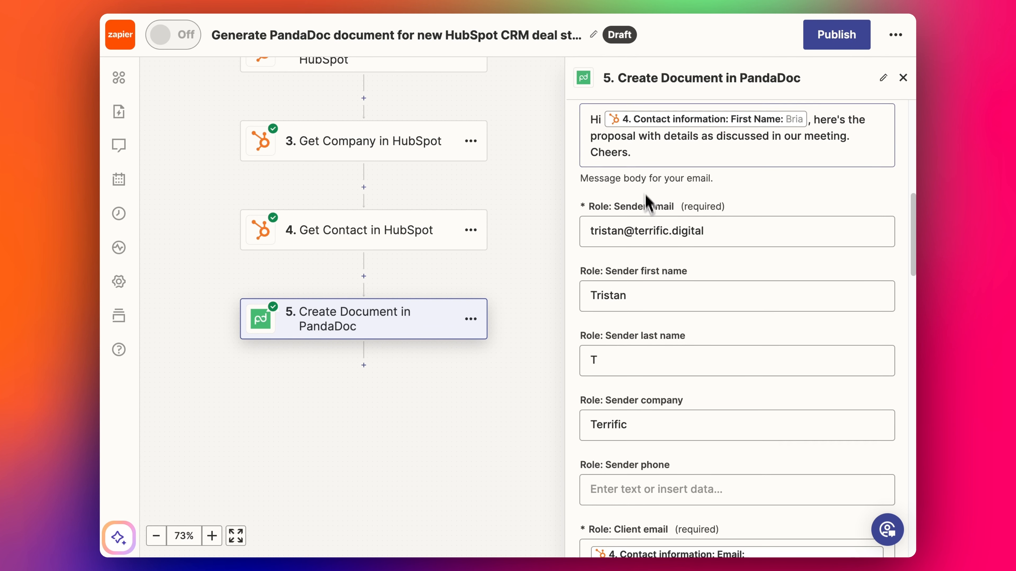
- Examine the Create Document step's sender role fields and the client email, name and company fields
left_click(671, 191)
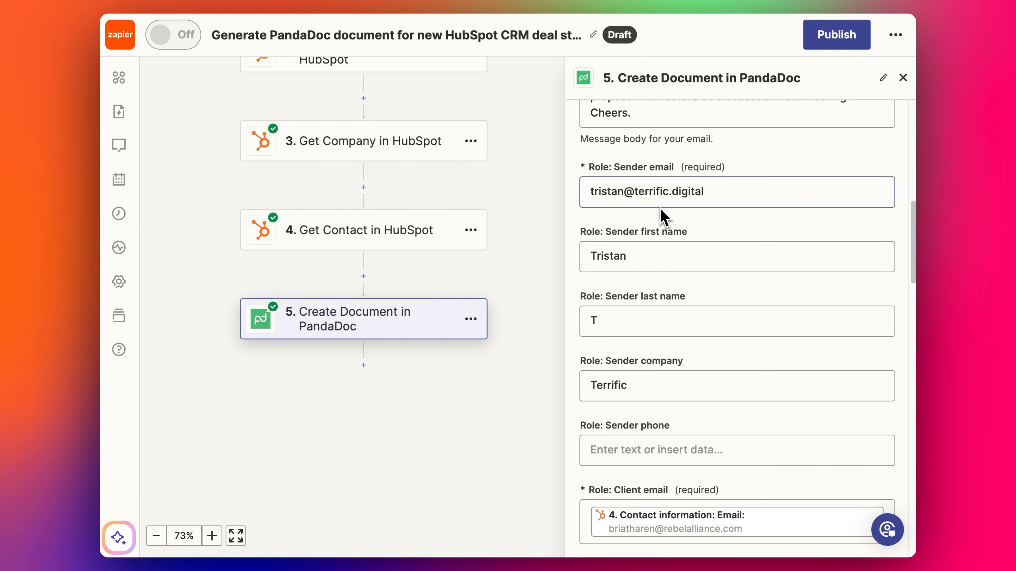
scroll(664, 217, "down", 10)
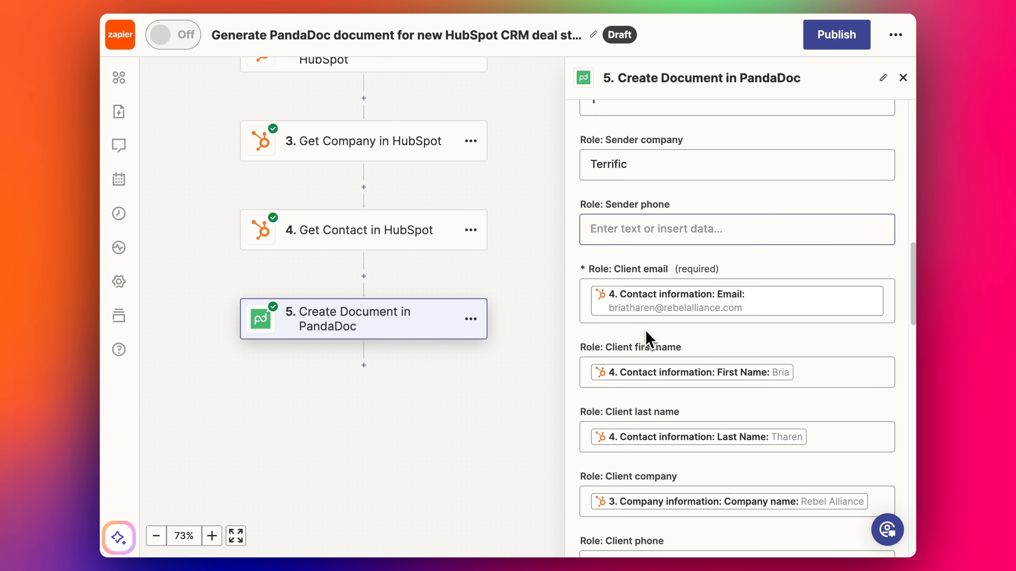
scroll(646, 331, "down", 2)
left_click(646, 332)
left_click(643, 267)
scroll(641, 267, "down", 2)
scroll(641, 266, "up", 9)
scroll(641, 267, "up", 5)
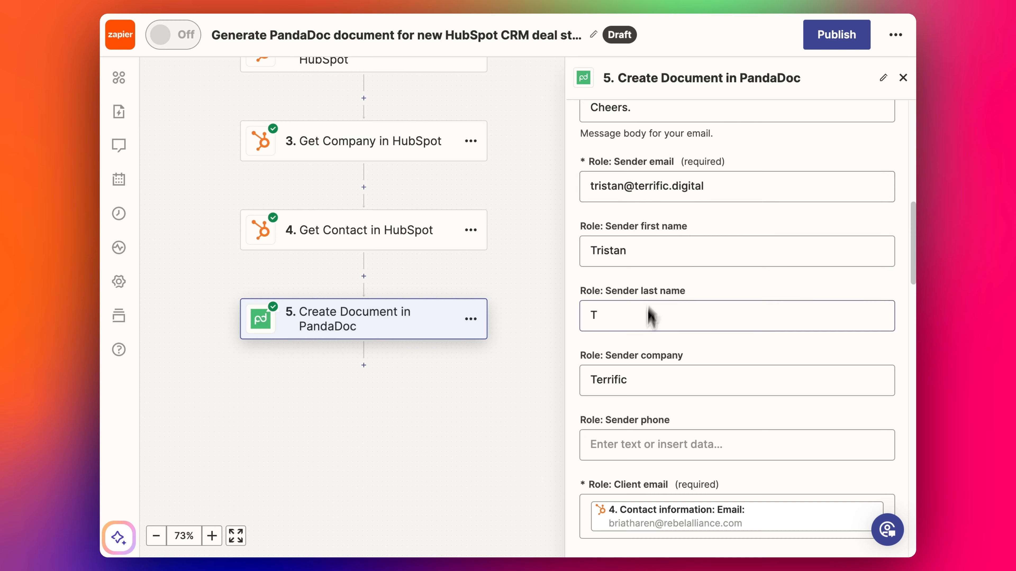
- Compare the data mapped to the client role fields with the HubSpot association, company and contact steps that supply it
scroll(648, 320, "down", 6)
scroll(646, 342, "down", 2)
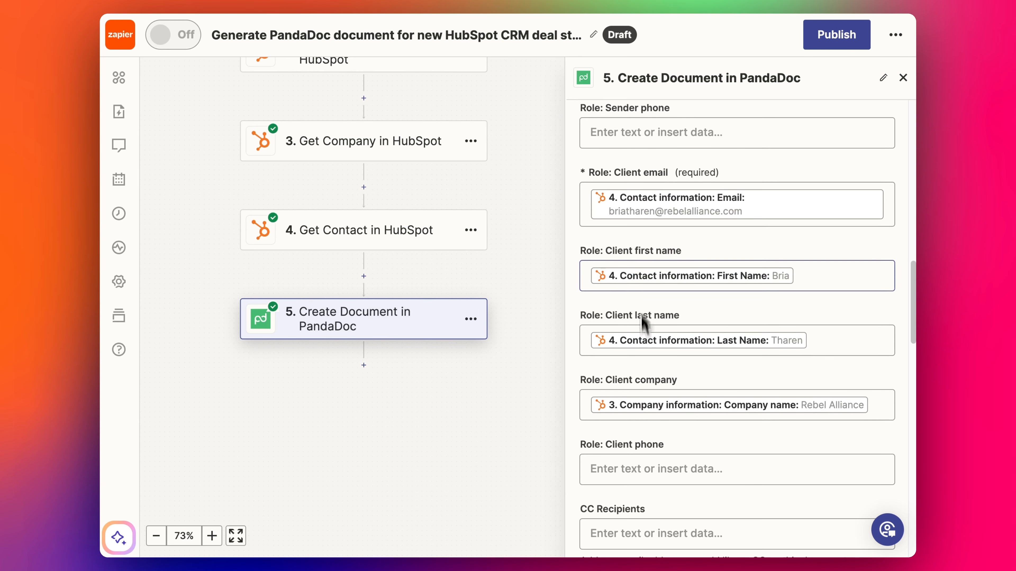
scroll(659, 208, "down", 2)
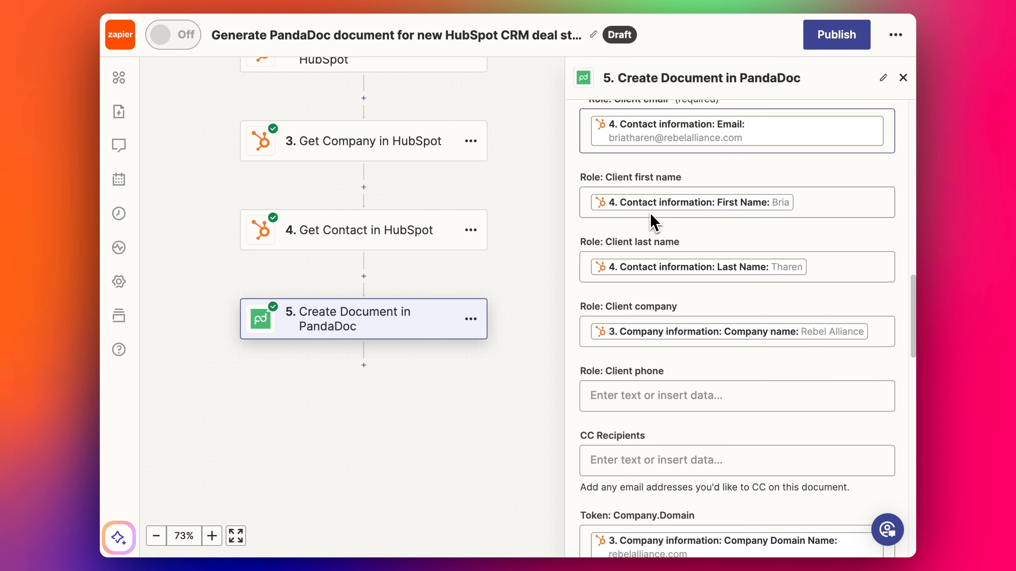
scroll(394, 120, "up", 2)
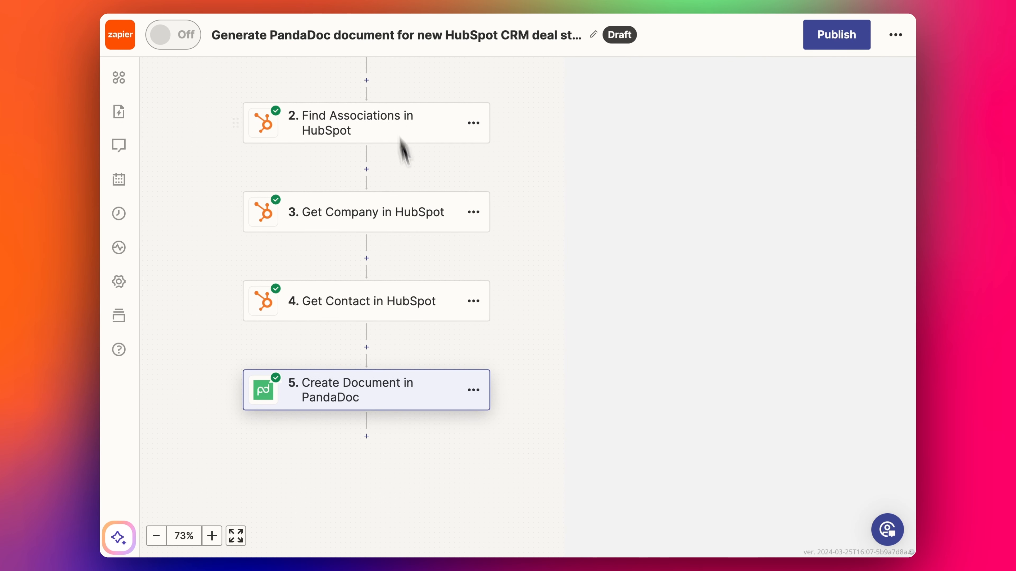
scroll(404, 174, "up", 1)
scroll(406, 177, "down", 1)
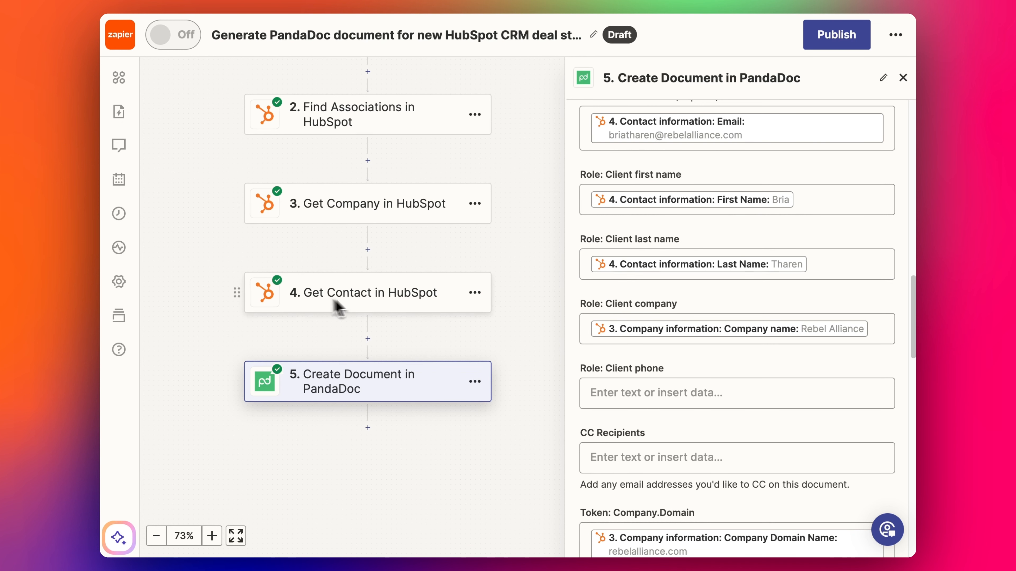
- Examine the Company.Domain, Company.Name and Owner.Name tokens and the date field in the Create Document step
scroll(631, 317, "down", 8)
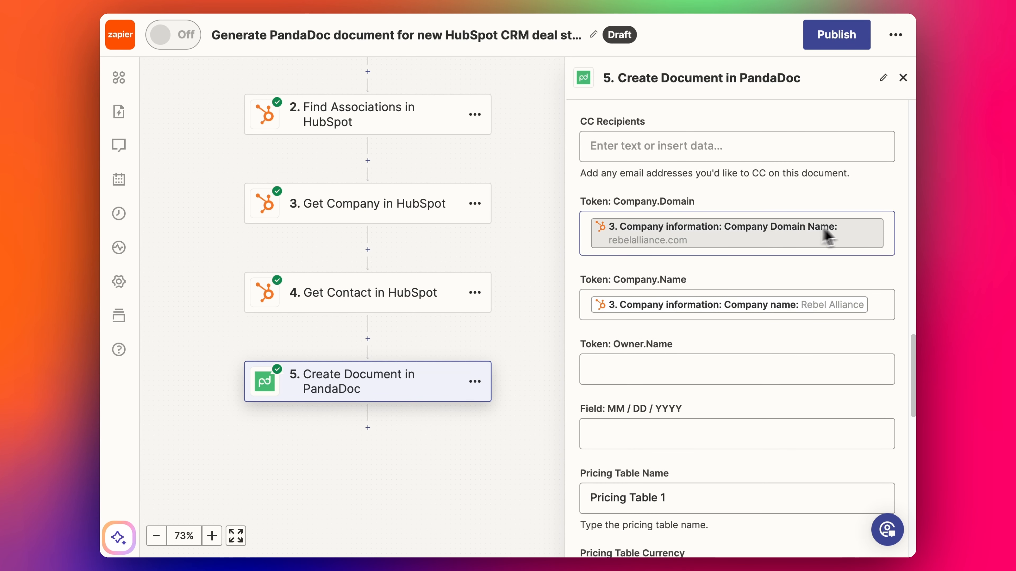
scroll(654, 266, "down", 2)
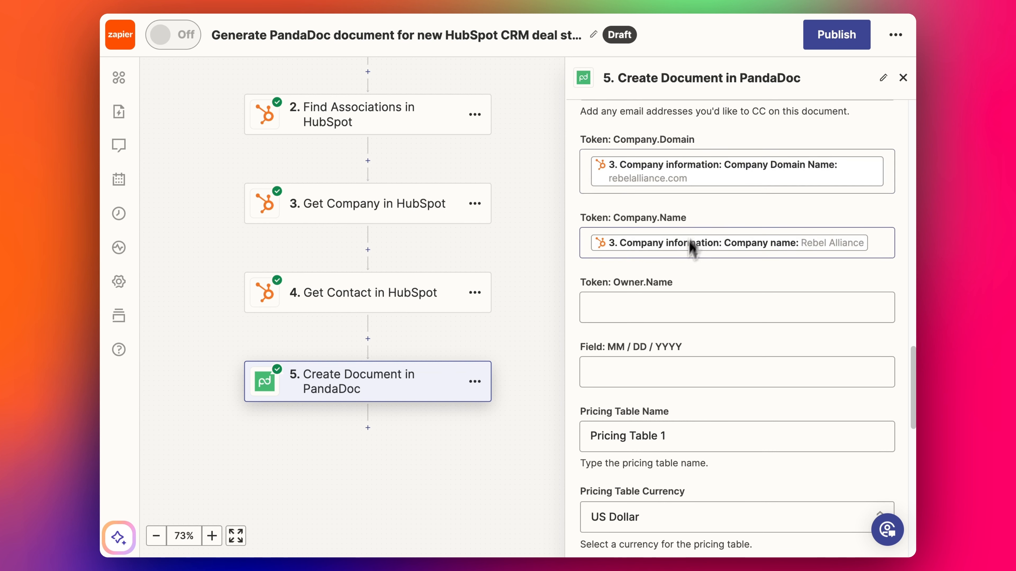
scroll(698, 288, "down", 4)
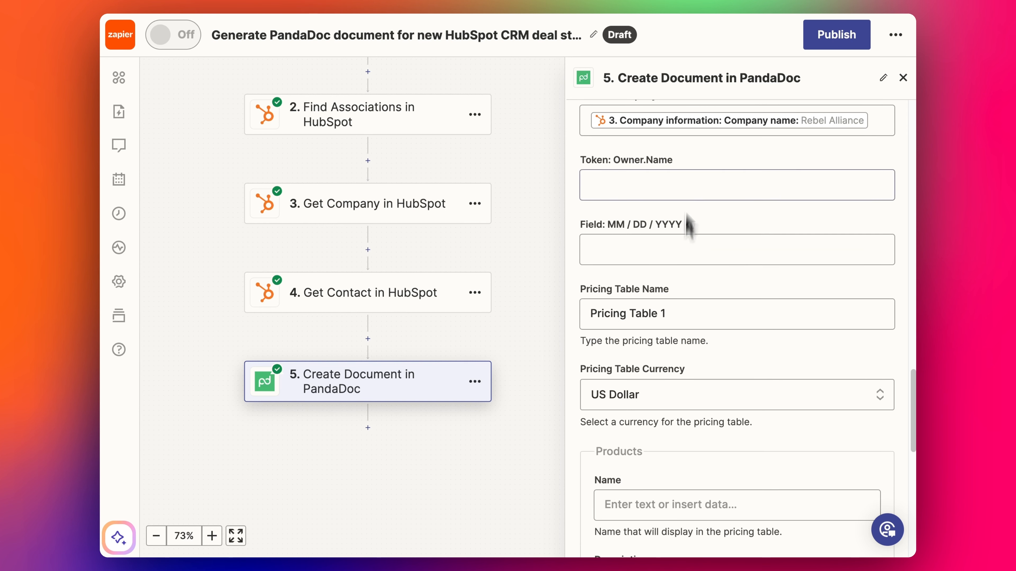
scroll(688, 280, "up", 4)
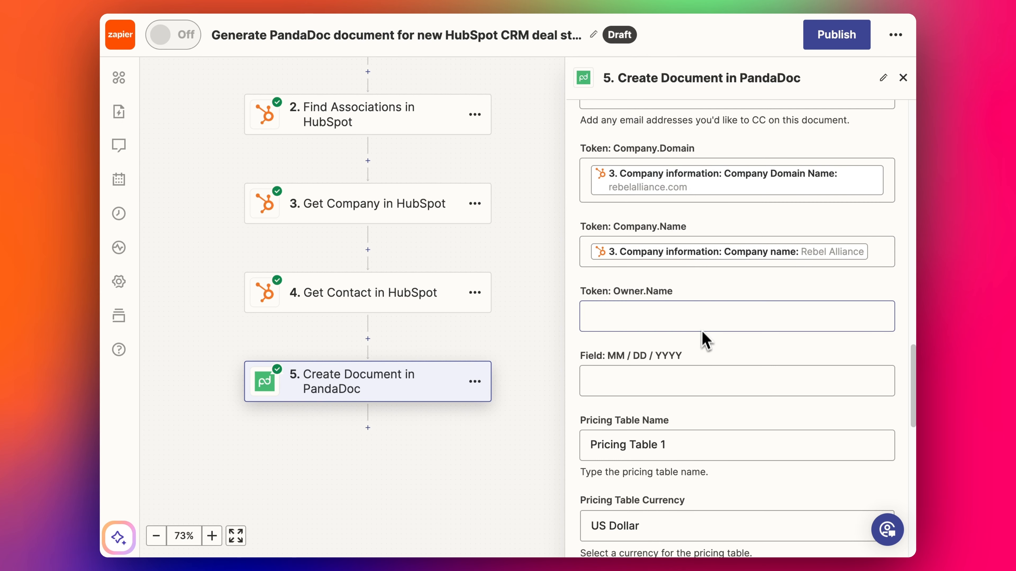
scroll(705, 342, "down", 1)
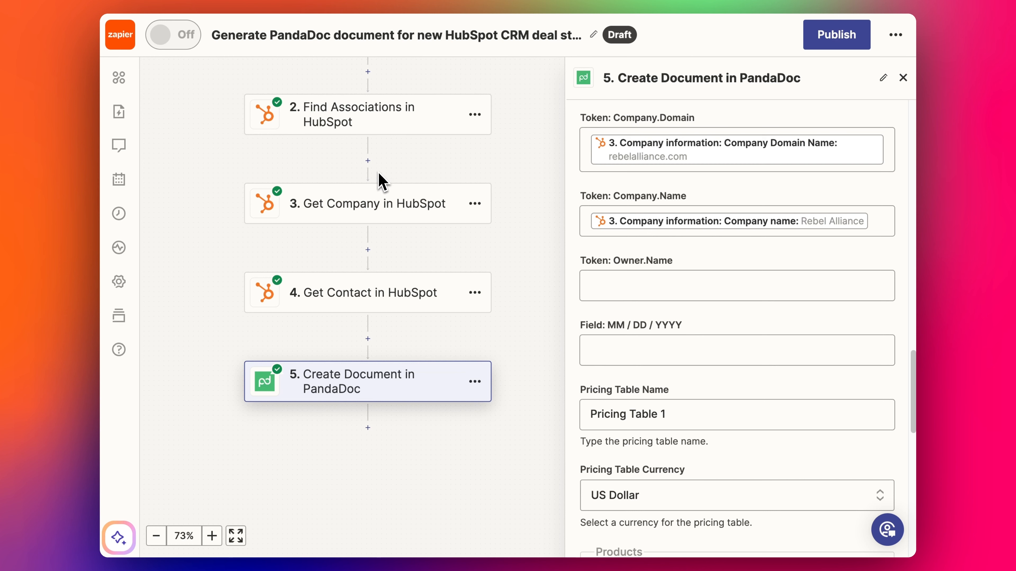
- Examine the pricing table name and currency, and the product fields for name, description, price, quantity and discount
scroll(644, 216, "down", 5)
left_click(650, 228)
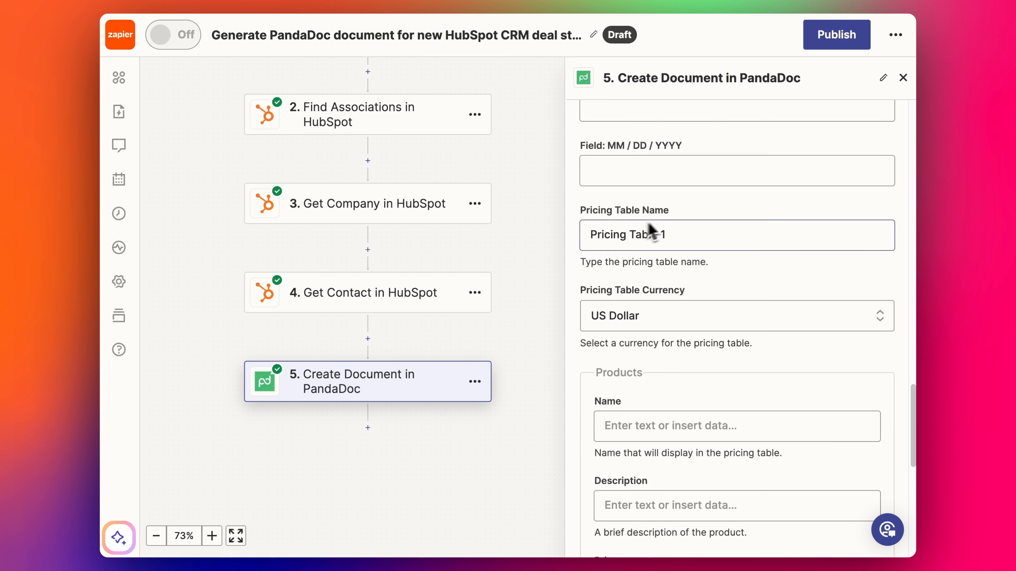
scroll(646, 230, "down", 3)
scroll(641, 231, "up", 2)
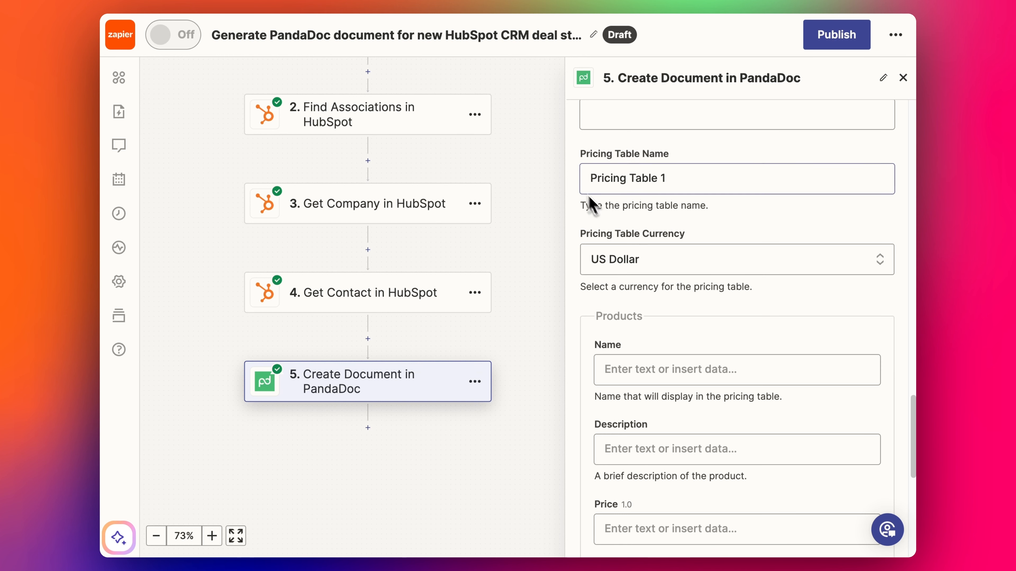
scroll(655, 352, "down", 4)
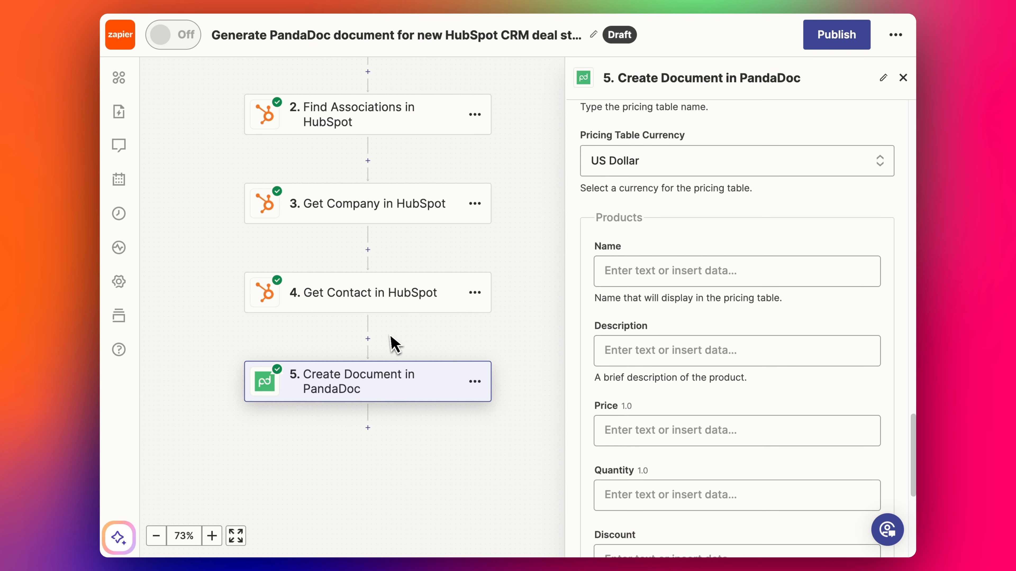
scroll(662, 408, "down", 1)
scroll(660, 410, "down", 3)
scroll(661, 413, "up", 3)
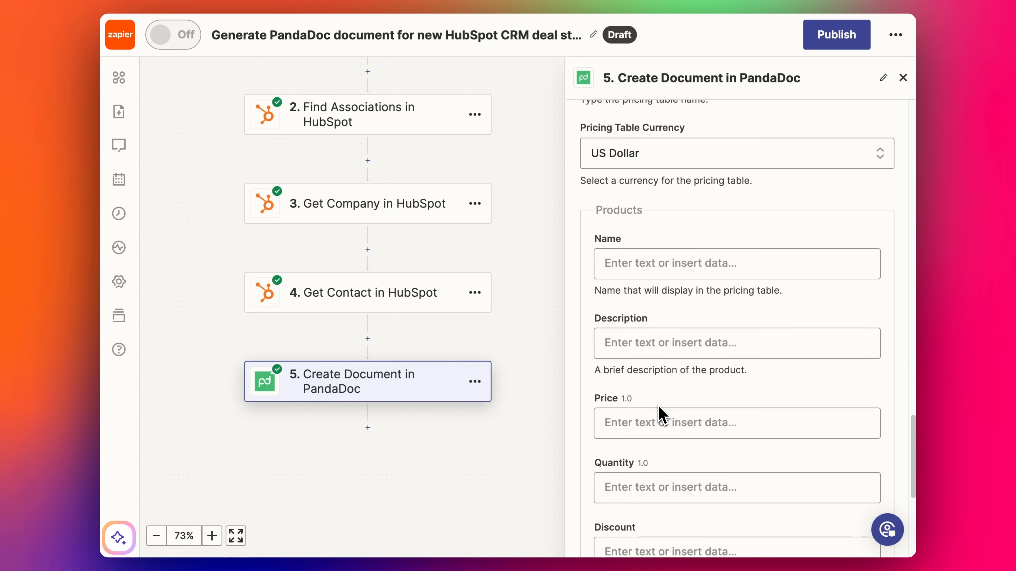
scroll(669, 359, "down", 3)
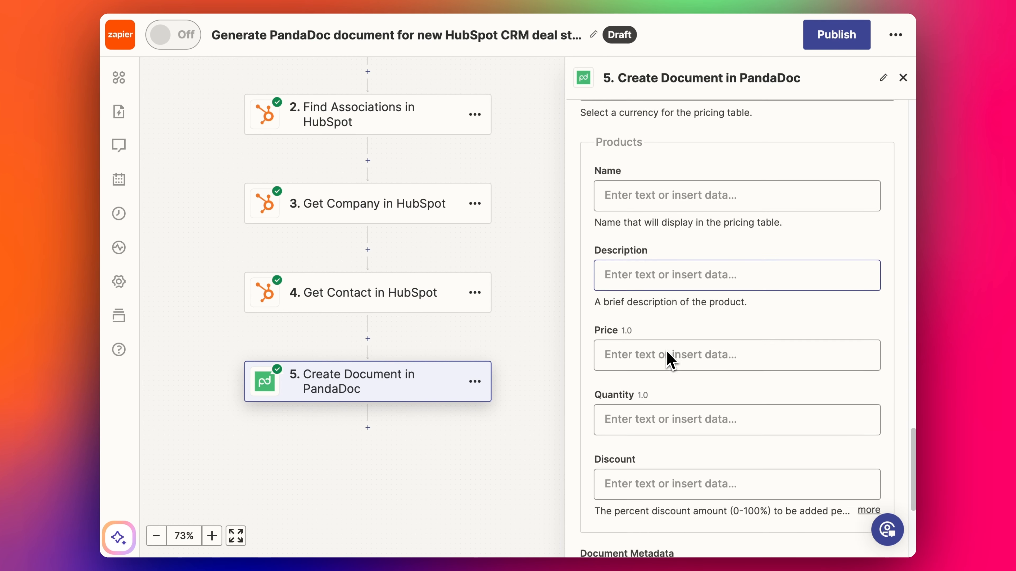
scroll(667, 358, "up", 3)
scroll(666, 351, "up", 1)
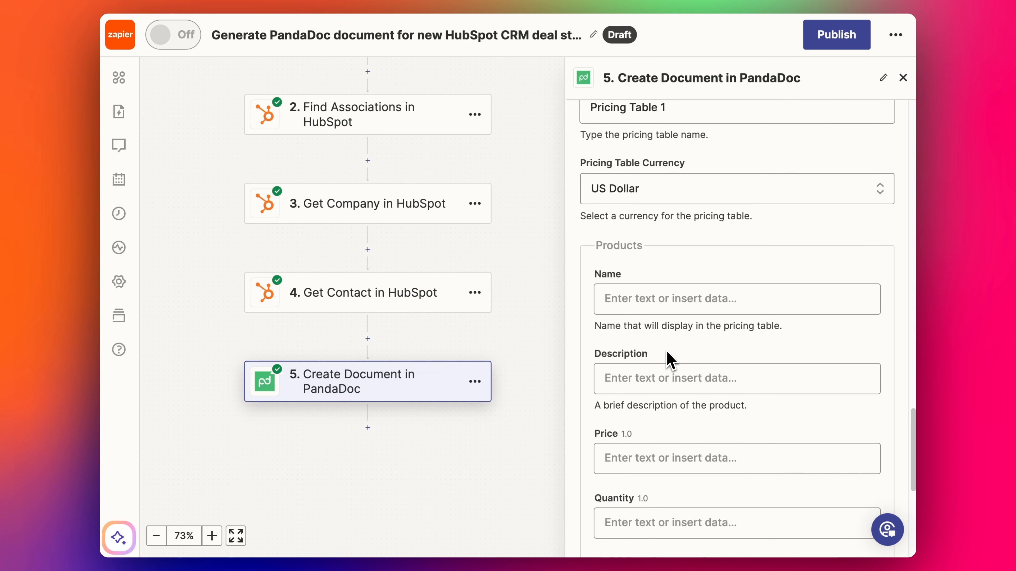
scroll(678, 347, "up", 3)
scroll(677, 347, "down", 2)
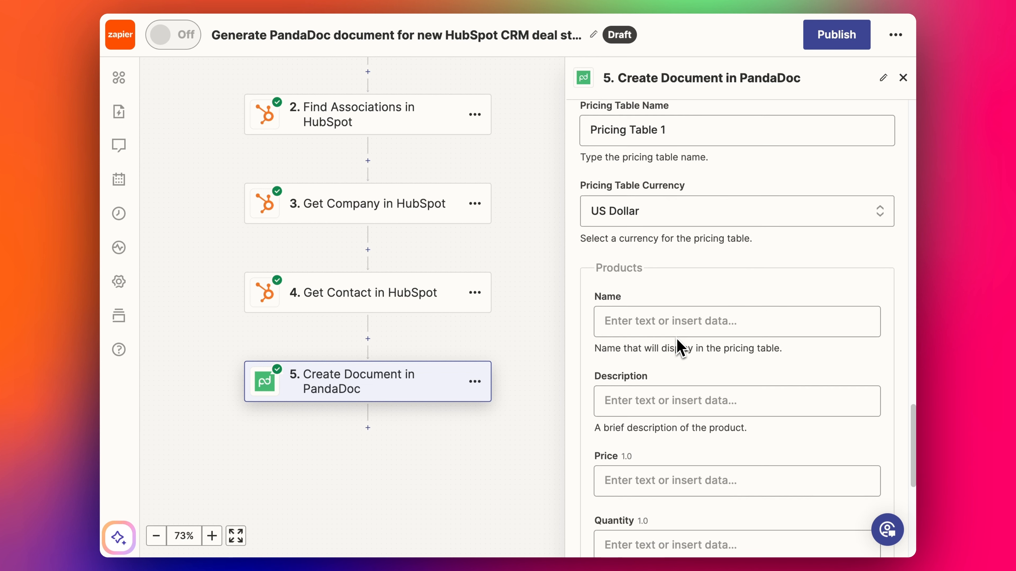
- Check the Document Metadata fields at the end of the action settings, and return to the pricing table fields
scroll(678, 348, "down", 10)
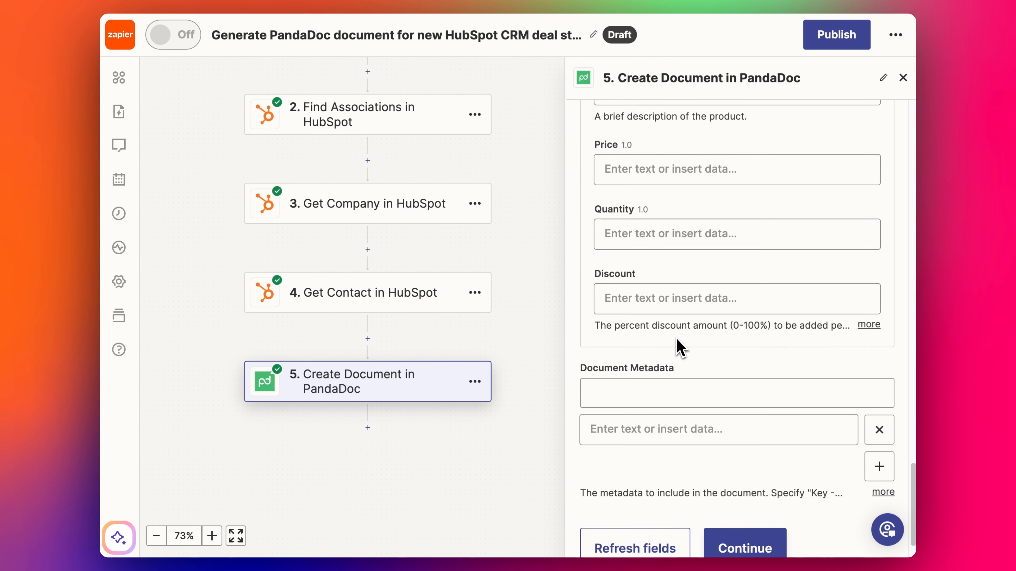
scroll(674, 285, "down", 2)
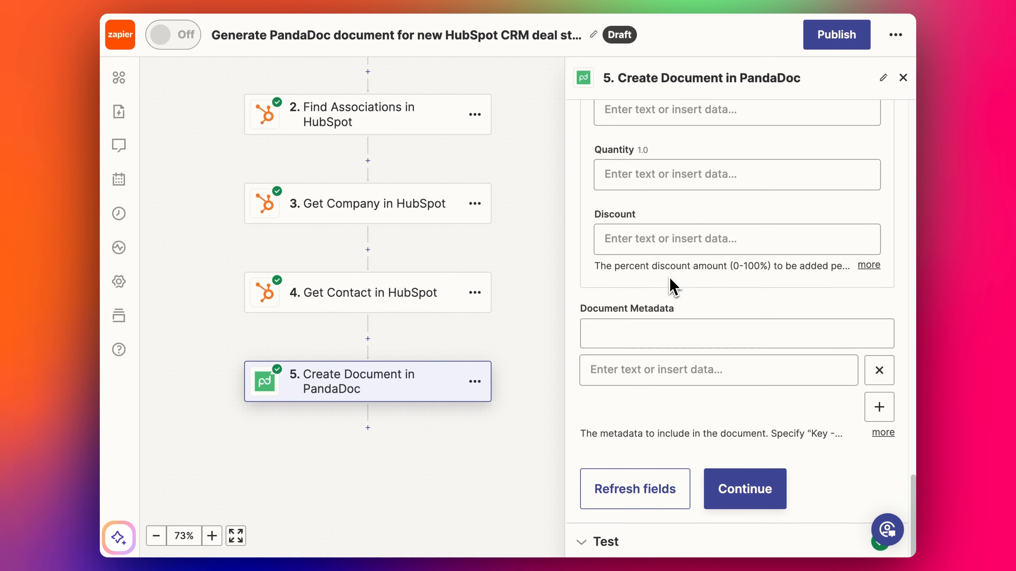
scroll(674, 285, "up", 10)
scroll(673, 286, "up", 3)
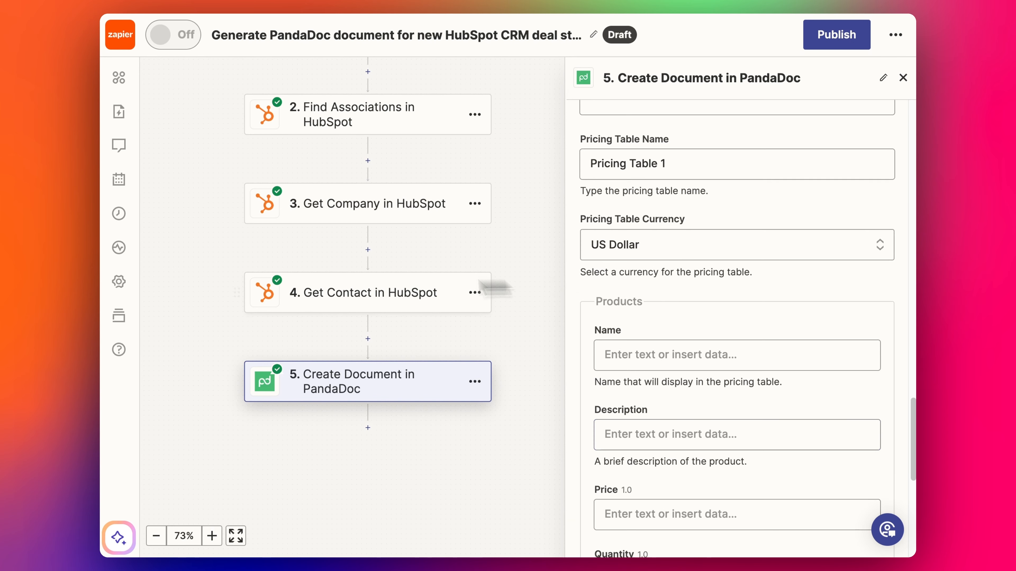
- Switch to PandaDoc and review the company, client and sender variables on the Sample Sales Proposal template's cover page
scroll(674, 294, "up", 12)
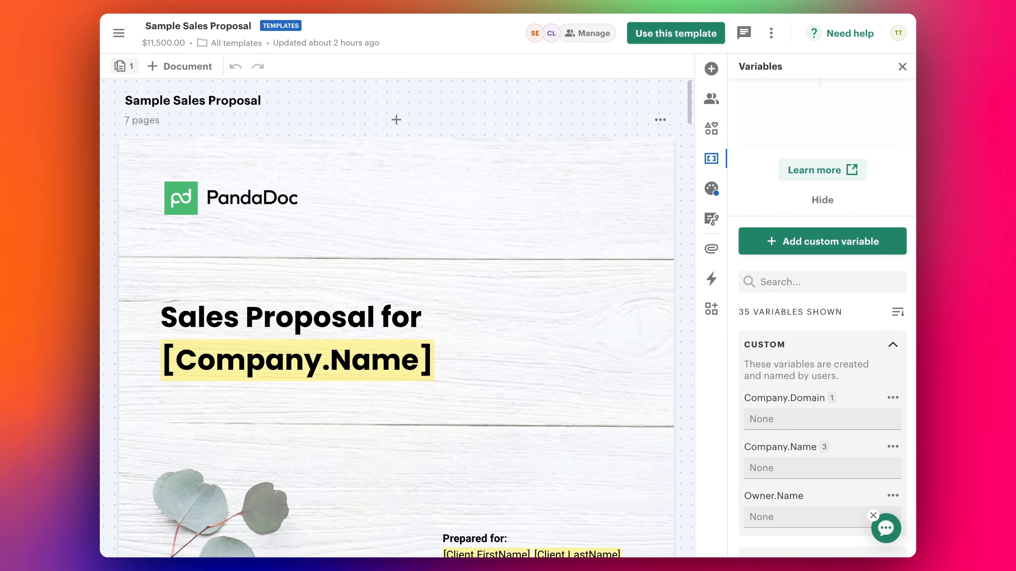
scroll(447, 426, "down", 8)
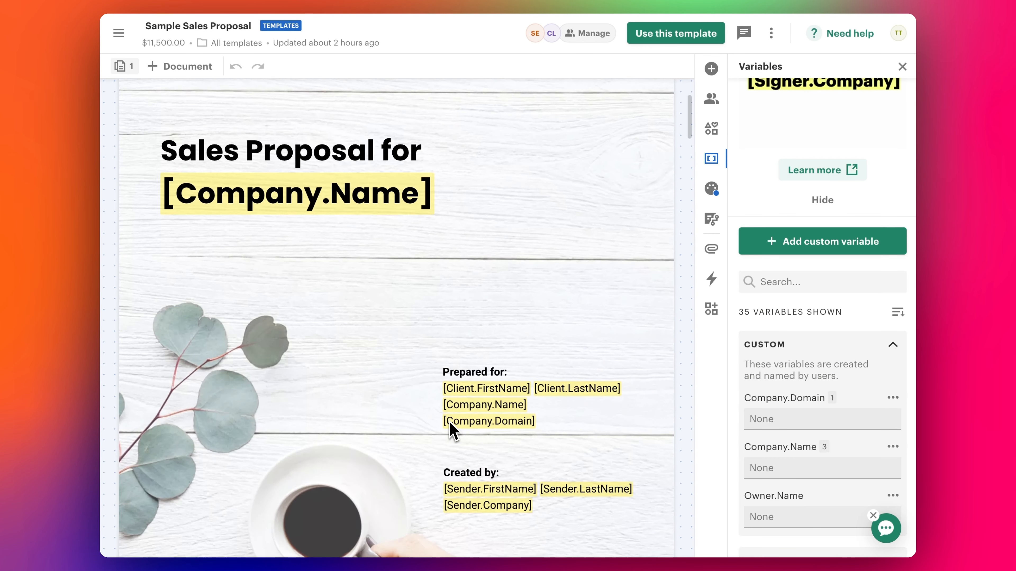
scroll(452, 430, "up", 8)
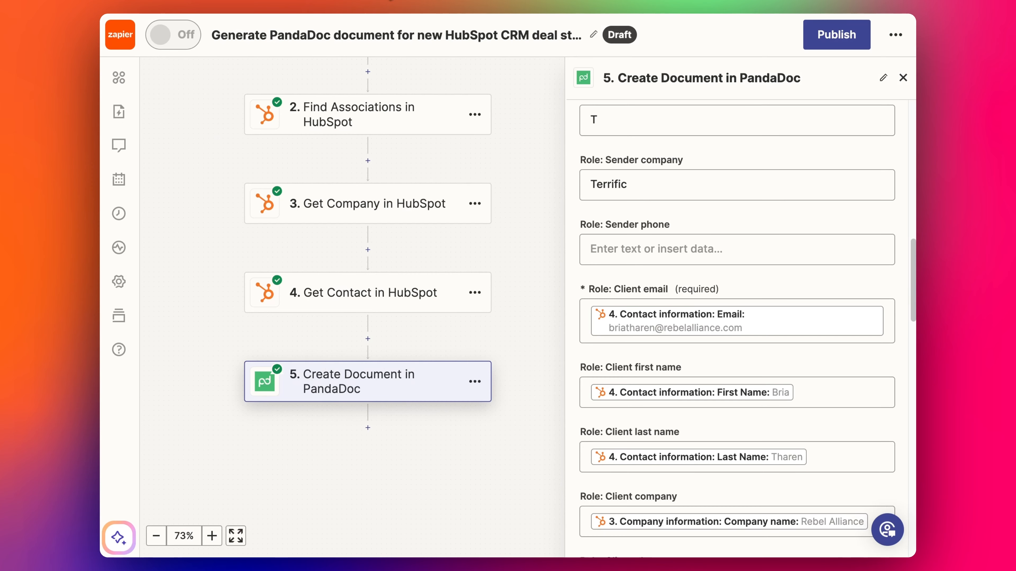
- Return to Zapier, review the Create Document step's existing test output, and retest the step
scroll(630, 476, "down", 15)
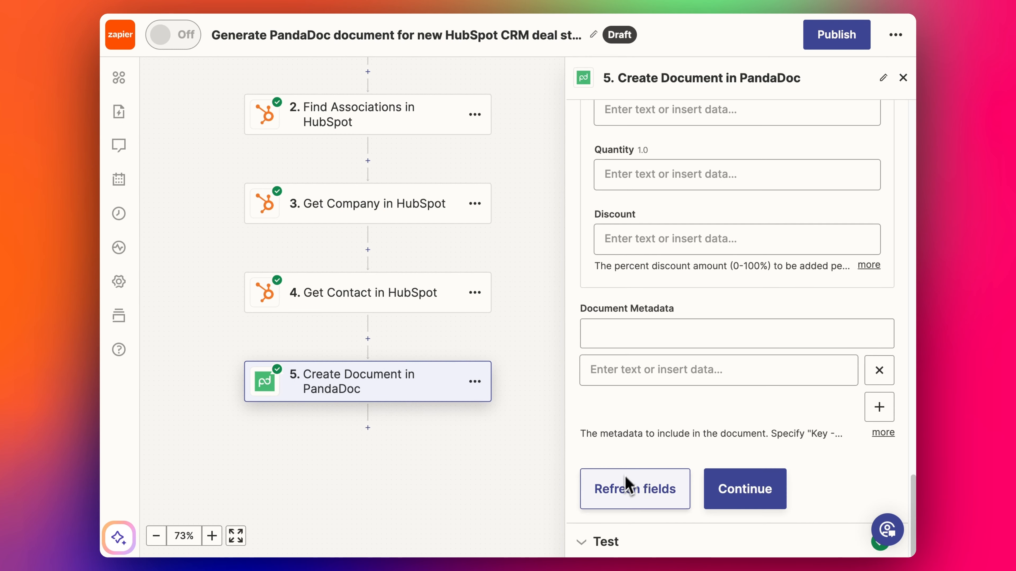
left_click(636, 544)
scroll(636, 550, "down", 3)
scroll(630, 358, "down", 3)
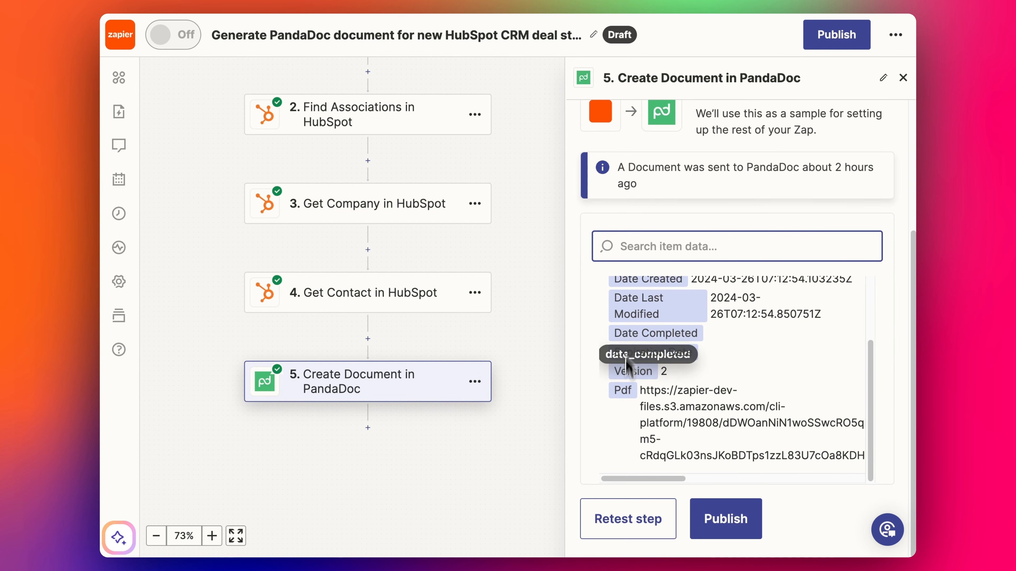
left_click(642, 530)
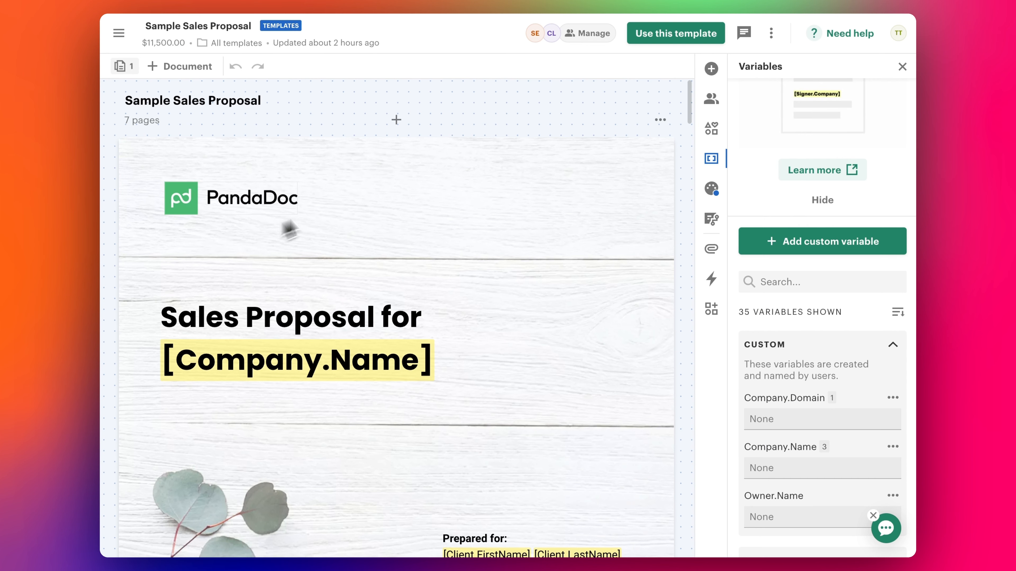
- Switch to PandaDoc and open the most recently modified Rebel Alliance proposal from My documents
left_click(123, 35)
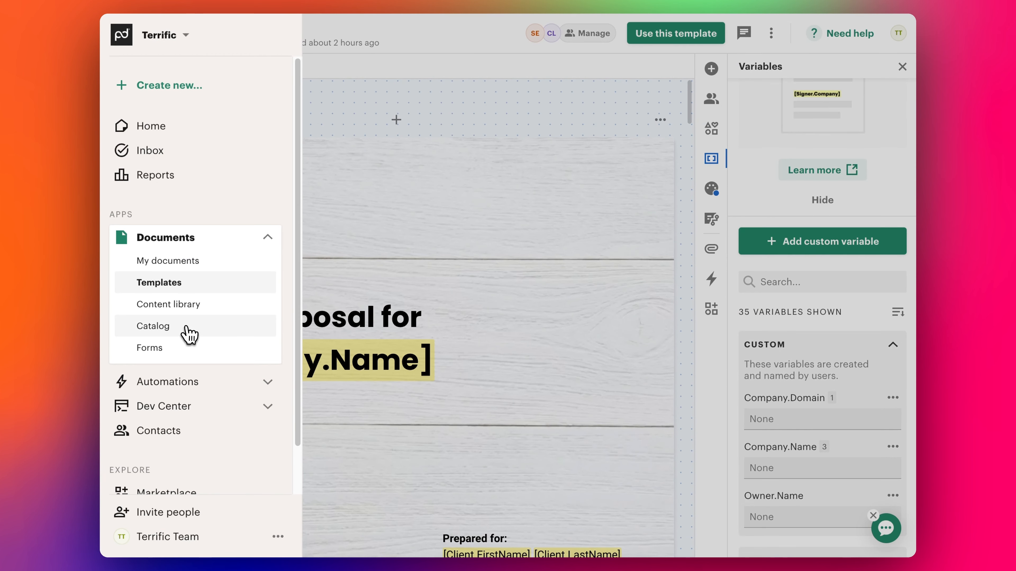
left_click(186, 263)
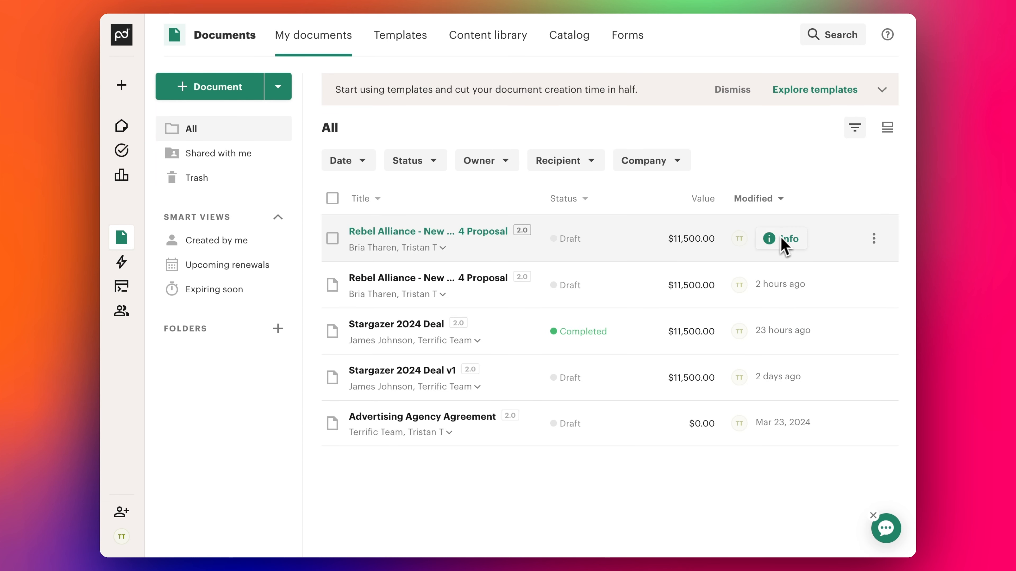
left_click(378, 245)
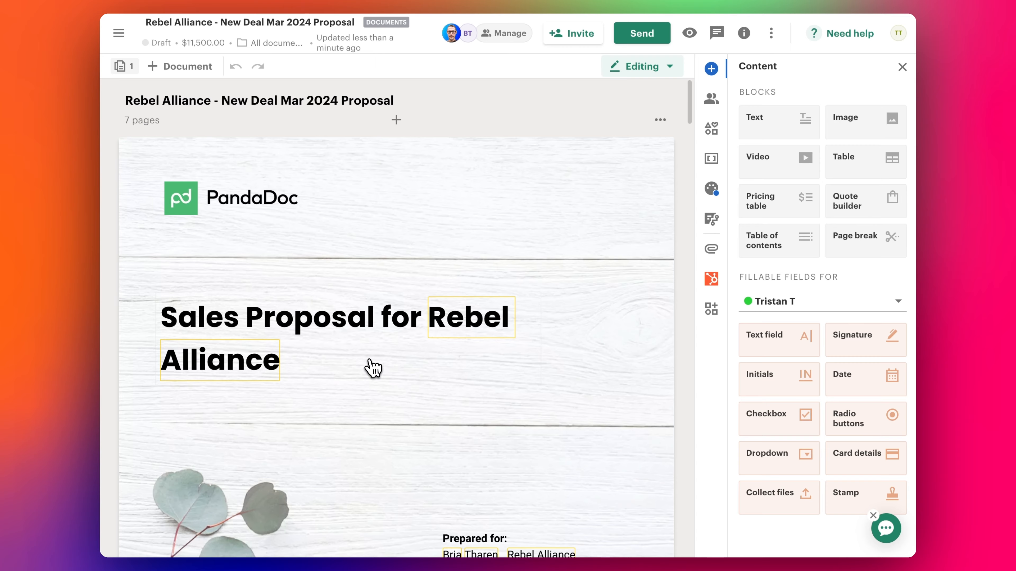
- Check the client, company and sender details filled in on the proposal's cover page and cover letter
scroll(374, 368, "down", 5)
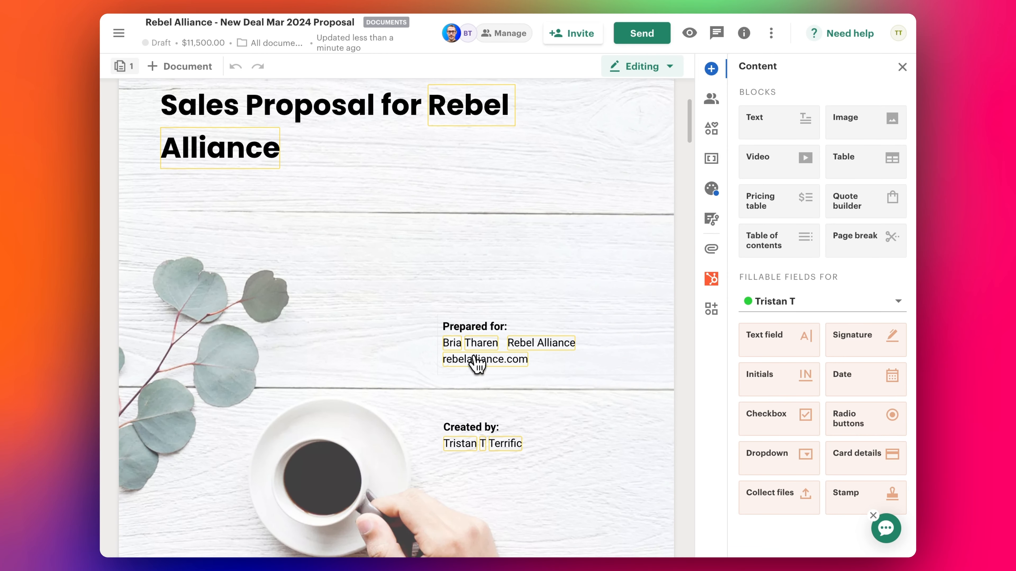
scroll(483, 444, "down", 5)
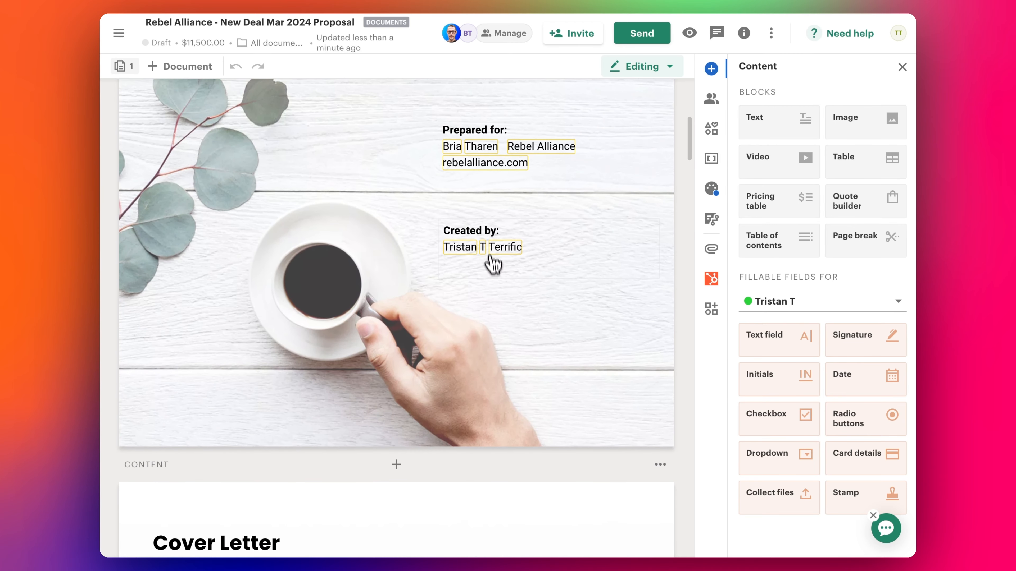
scroll(385, 465, "down", 9)
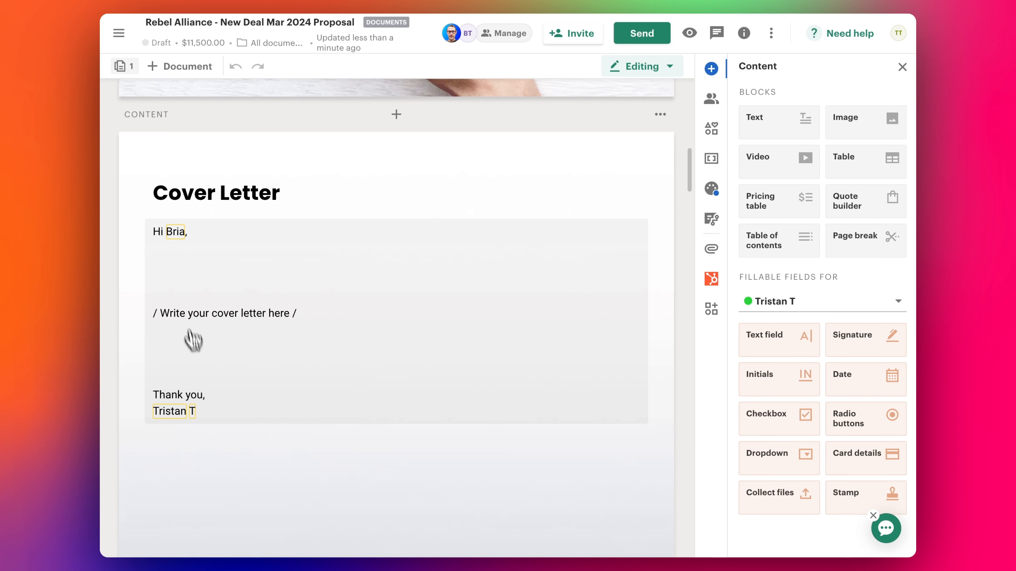
scroll(178, 291, "down", 3)
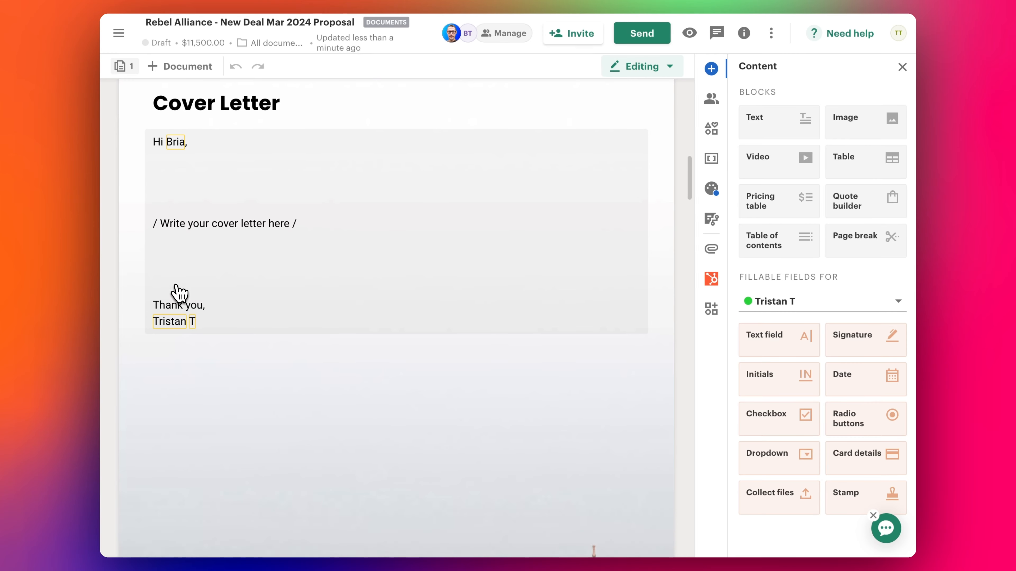
- Check the company names, signature fields and signer names in the proposal's Agreed and accepted by section
scroll(188, 296, "down", 15)
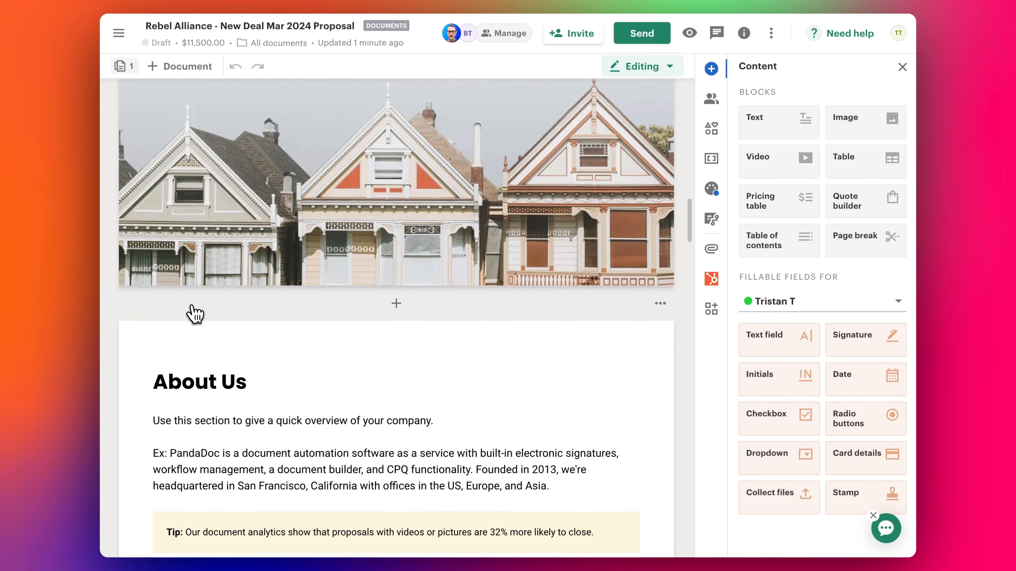
scroll(357, 381, "down", 20)
scroll(358, 382, "up", 7)
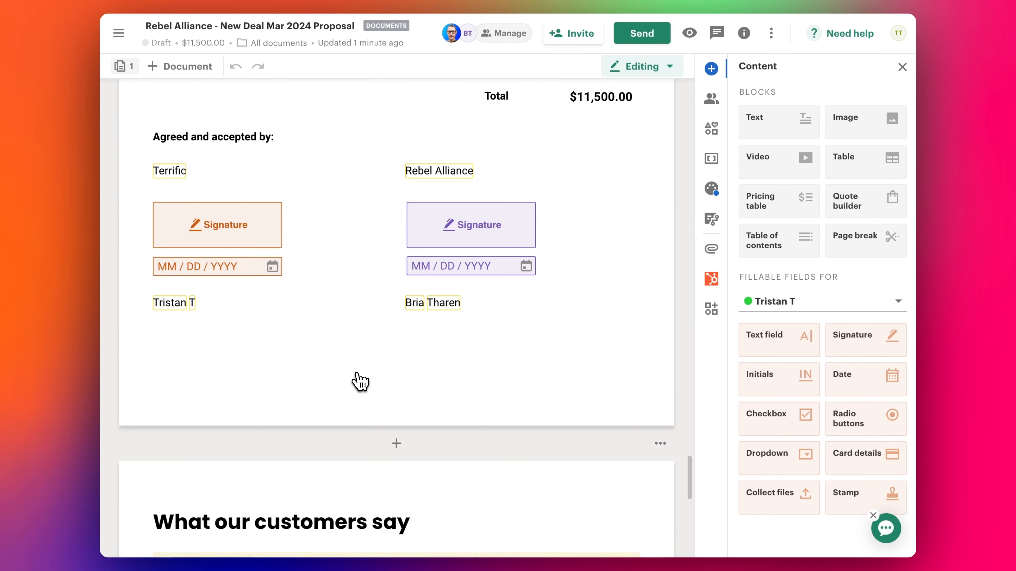
scroll(360, 383, "up", 3)
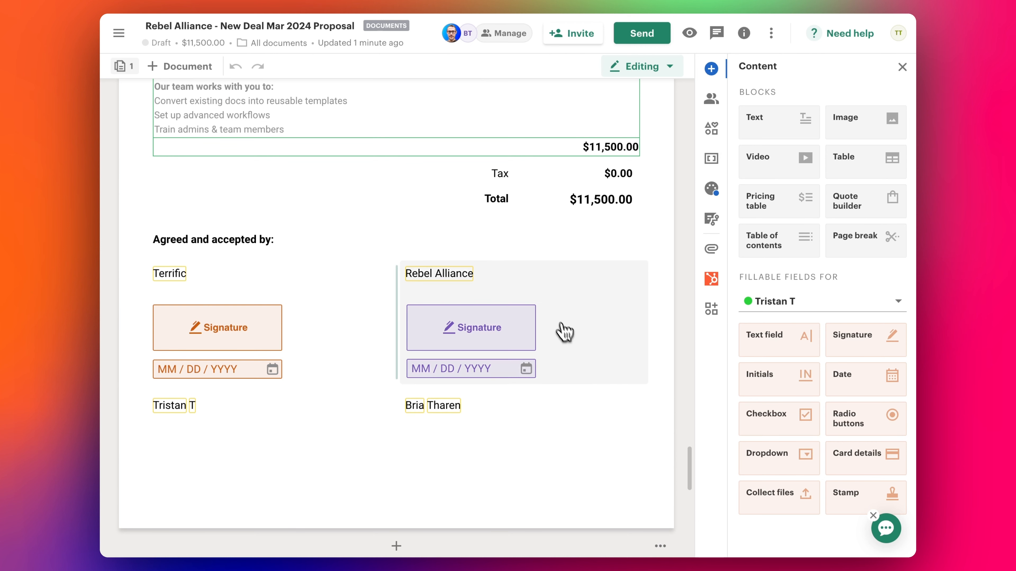
- Review the proposal's Plan details & pricing table and the remaining pages through to the customer results
scroll(563, 331, "up", 4)
scroll(415, 330, "up", 6)
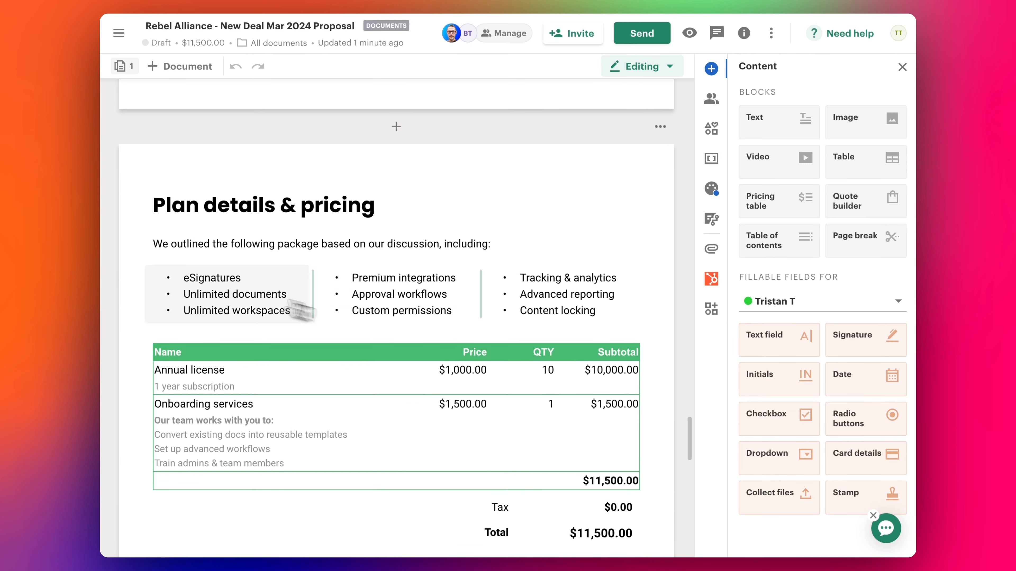
scroll(428, 464, "down", 3)
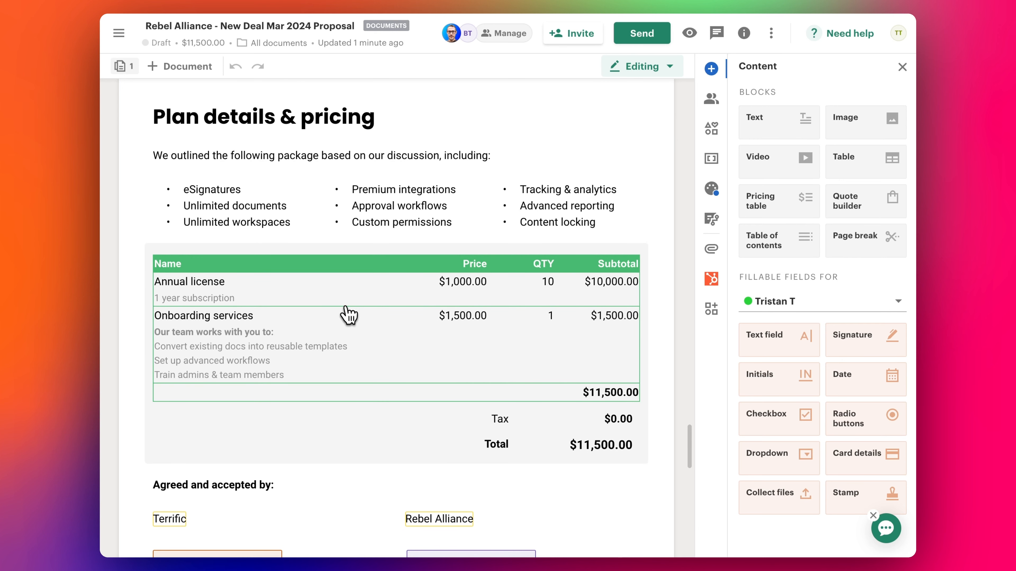
scroll(380, 374, "down", 3)
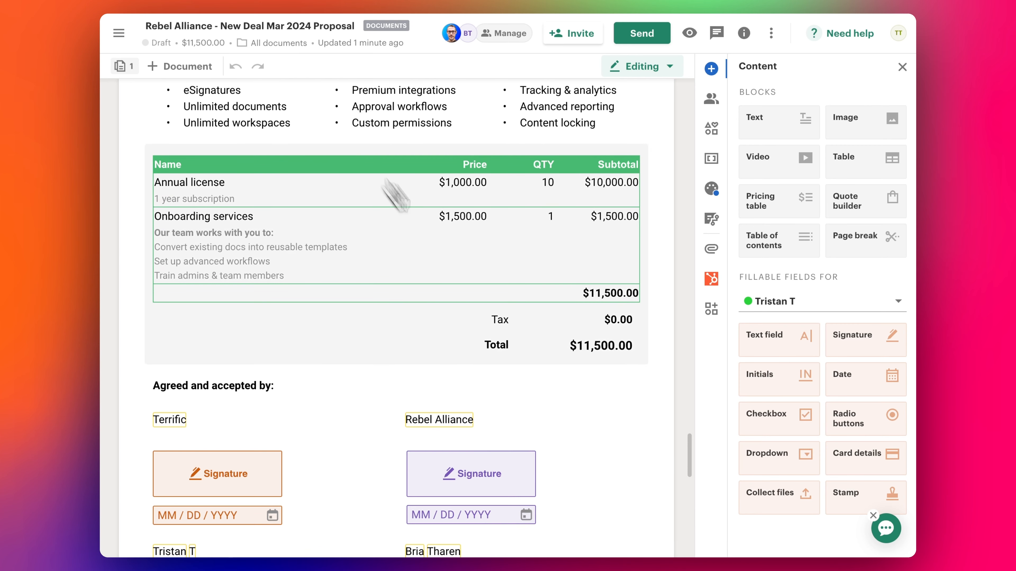
scroll(374, 295, "down", 1)
scroll(345, 245, "down", 15)
scroll(347, 245, "down", 5)
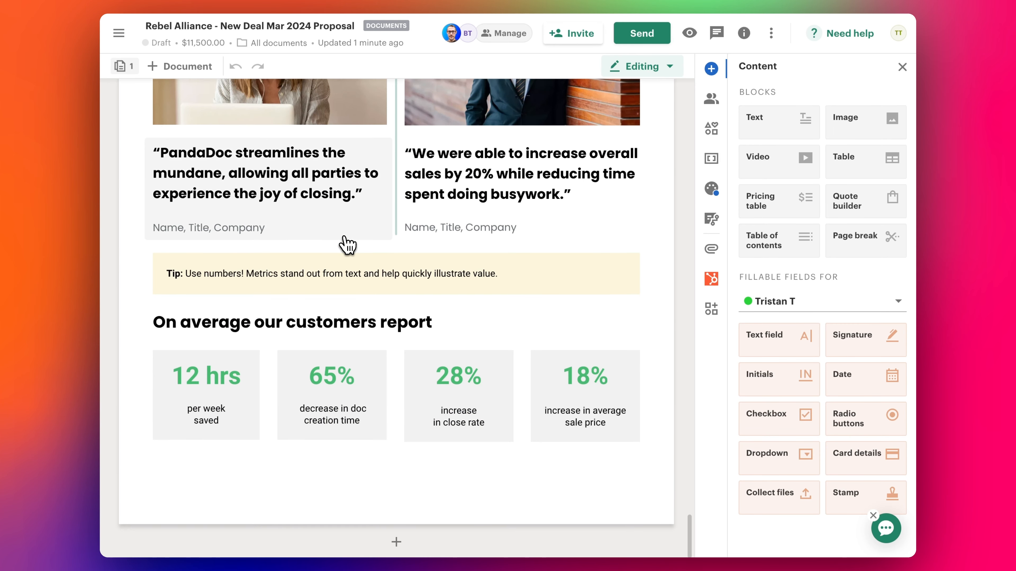
scroll(347, 245, "up", 15)
scroll(347, 245, "up", 20)
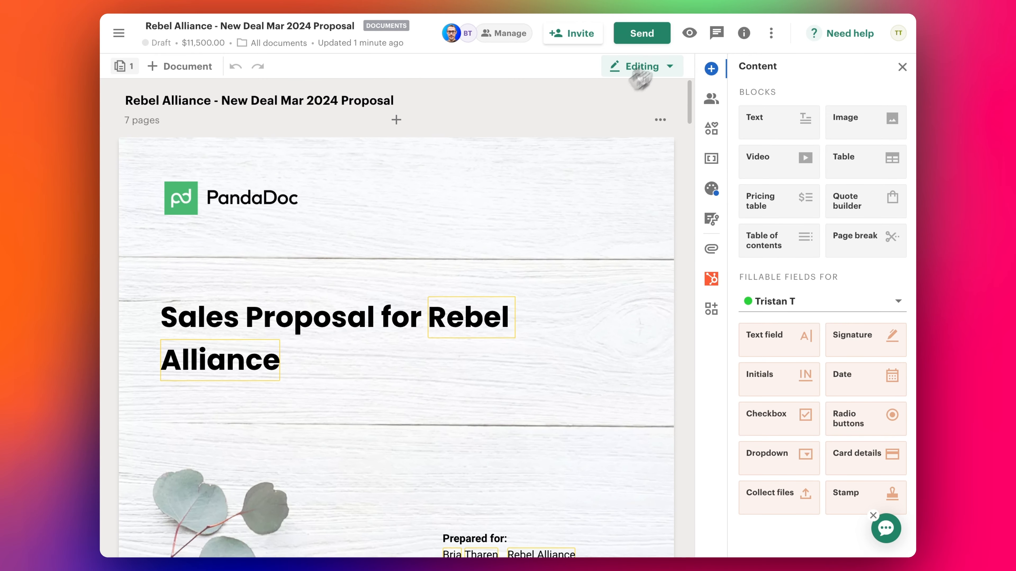
- Open the proposal's send-via-email form, keeping the document name, review the recipients and message, and close it without sending
left_click(654, 40)
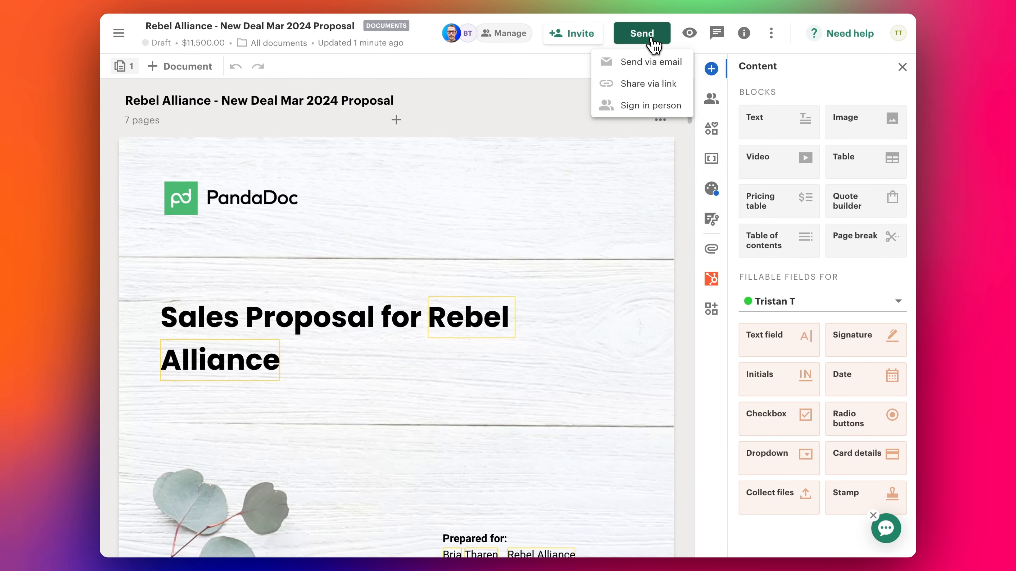
left_click(642, 61)
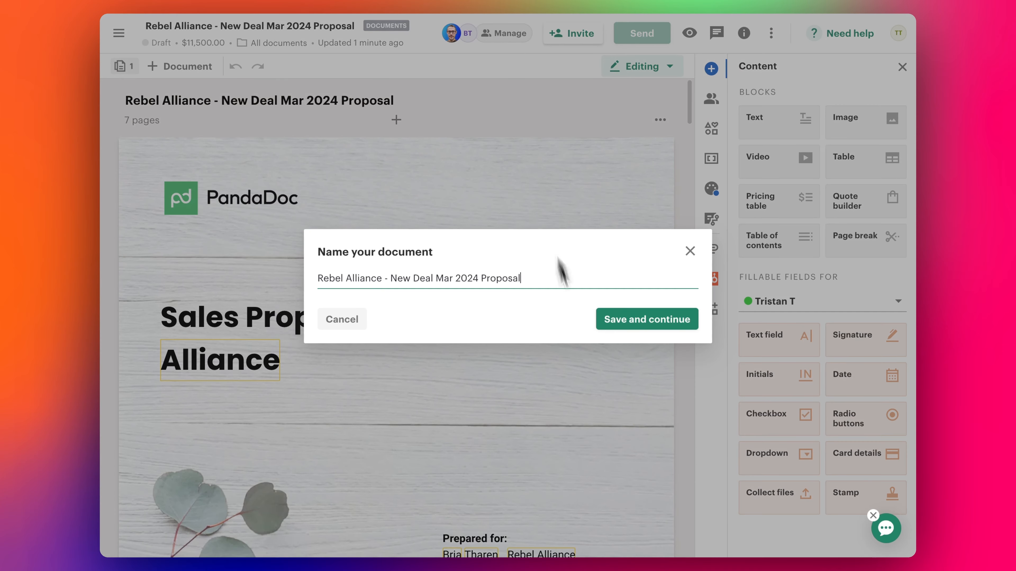
left_click(643, 322)
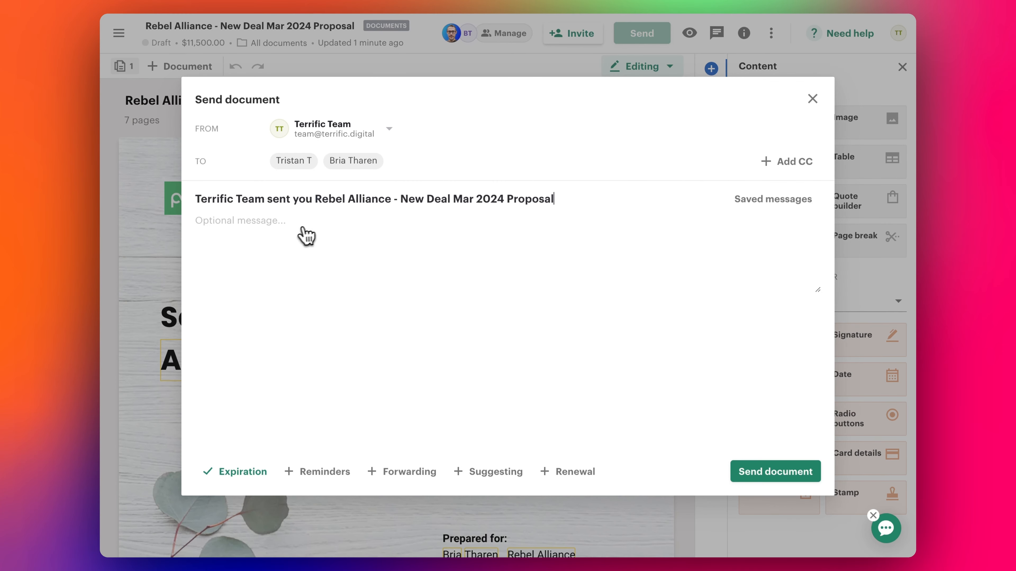
left_click(269, 231)
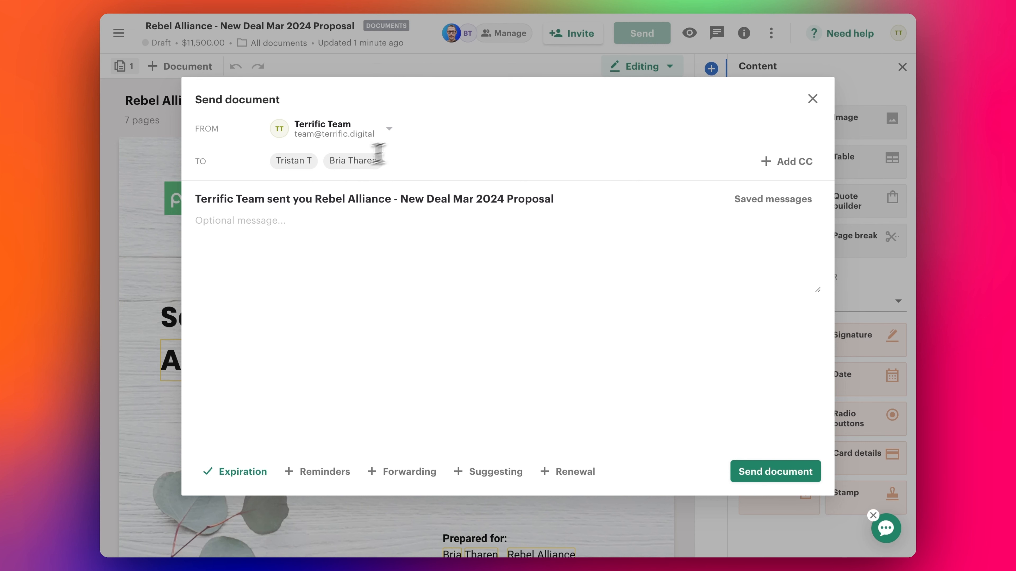
left_click(813, 99)
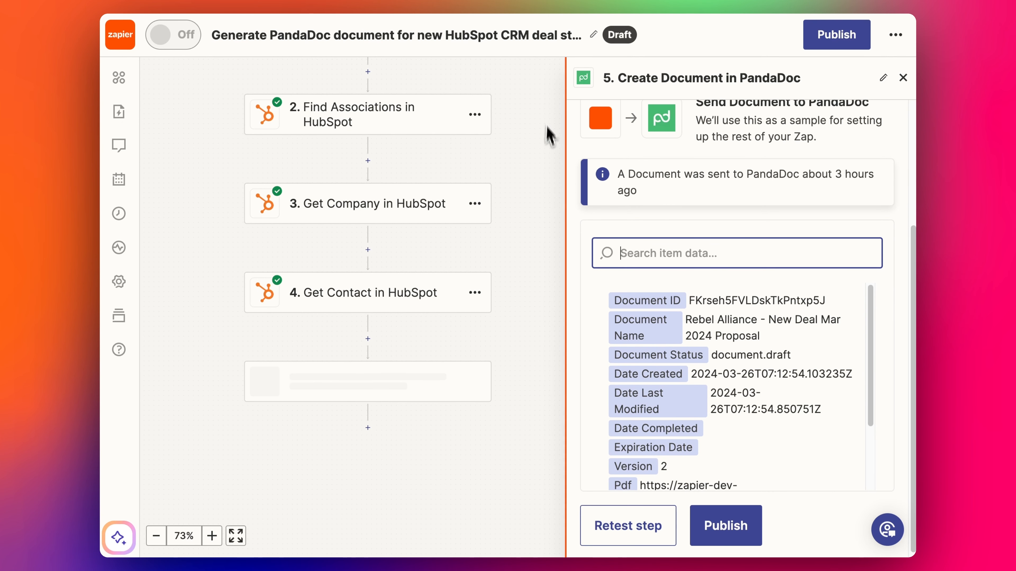
- Switch to Zapier, publish the HubSpot-to-PandaDoc Zap and dismiss the publication notice
left_click(737, 540)
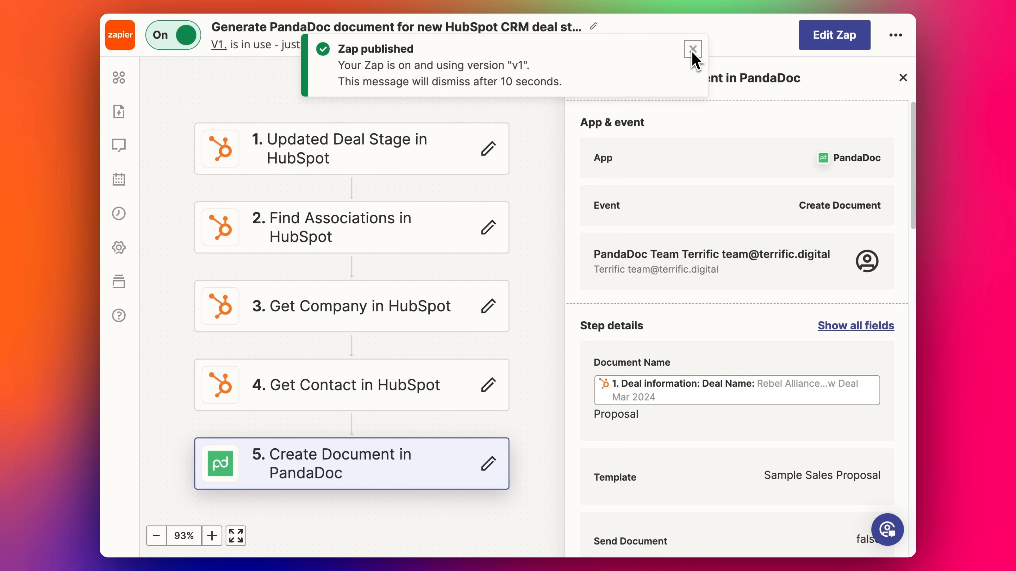
left_click(693, 53)
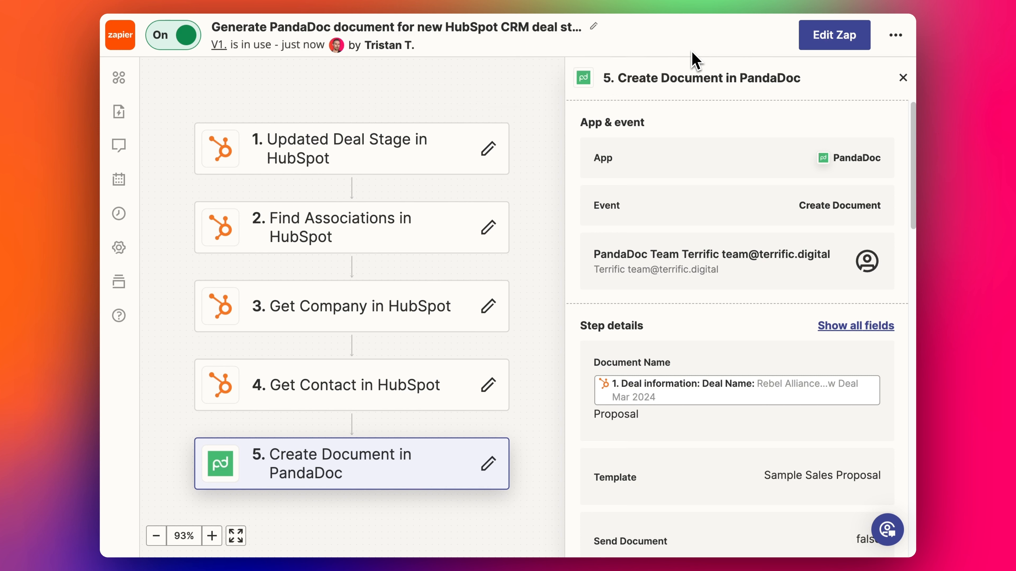